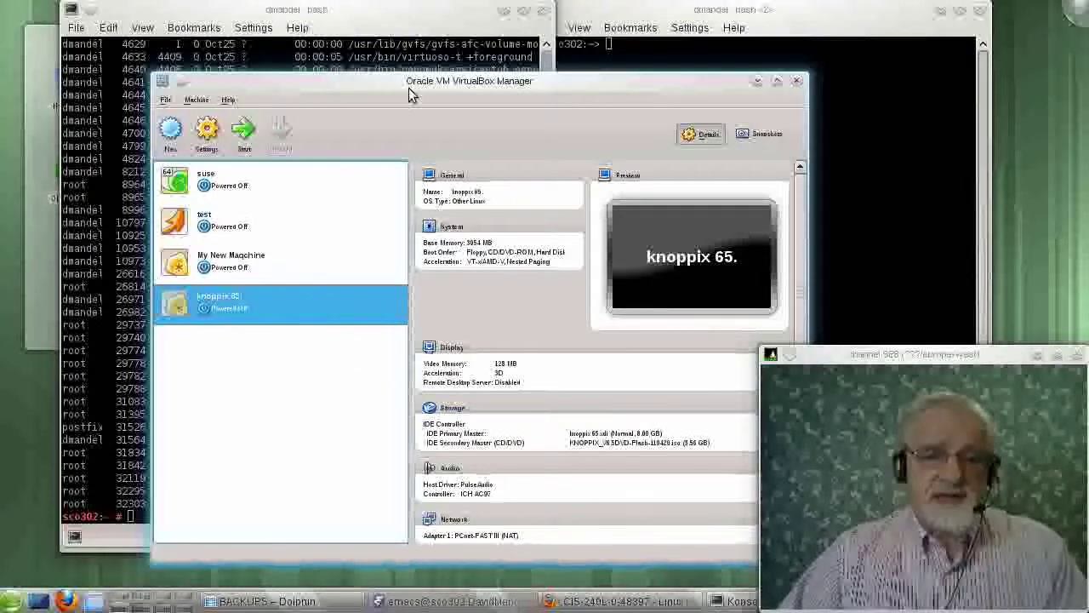
Start the knoppix 65 machine, show the cheatcodes page, and enter 'knoppix fromhd=/dev/sda1' at the boot prompt.
{"action": "double_click", "coordinate": [220, 317]}
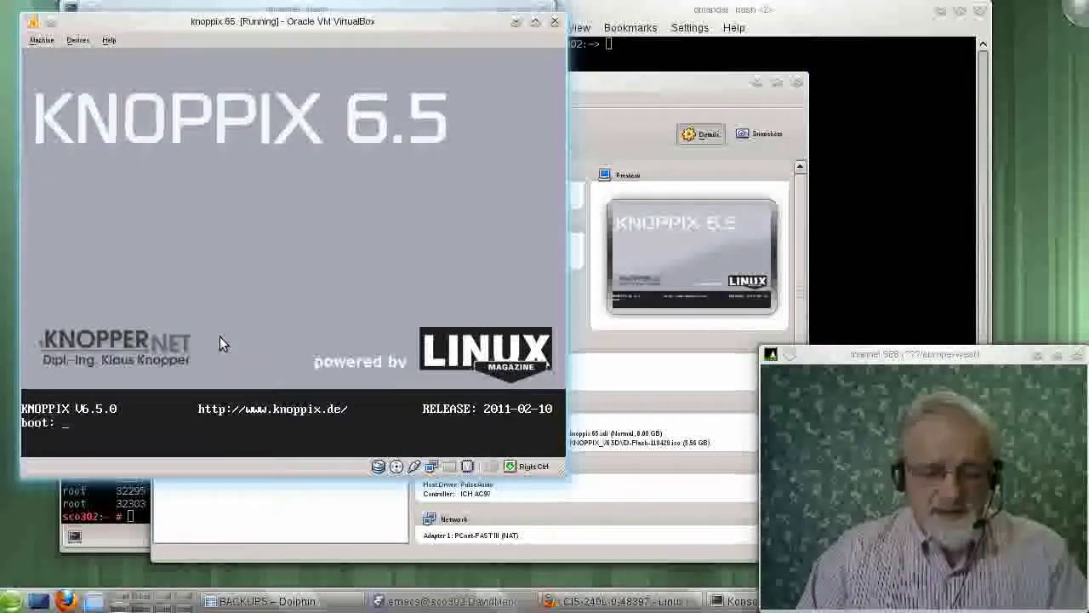
{"action": "key", "text": "F2"}
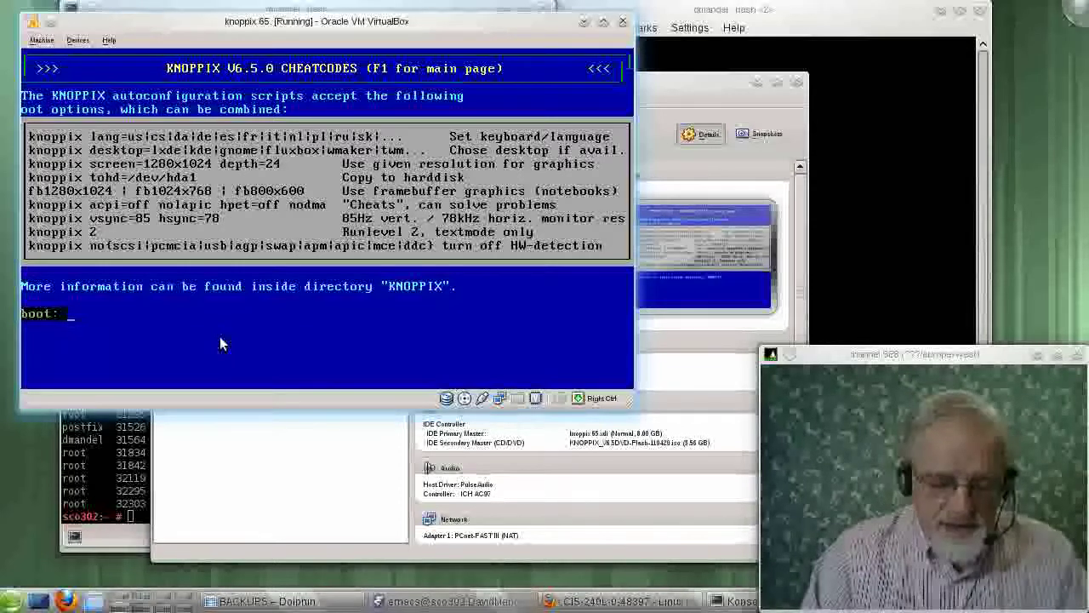
{"action": "type", "text": "knop"}
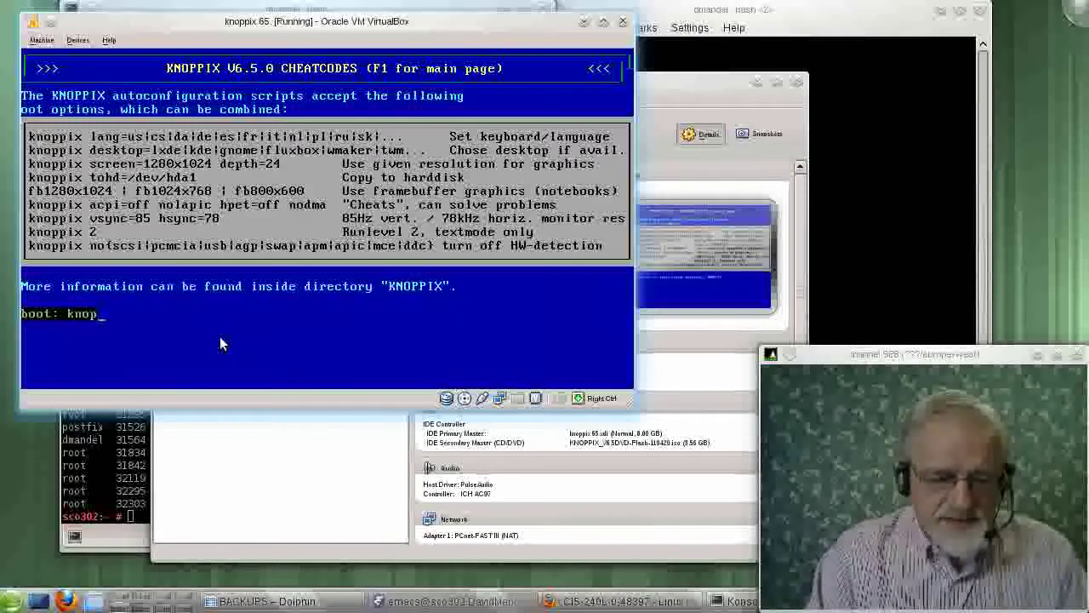
{"action": "type", "text": "pix "}
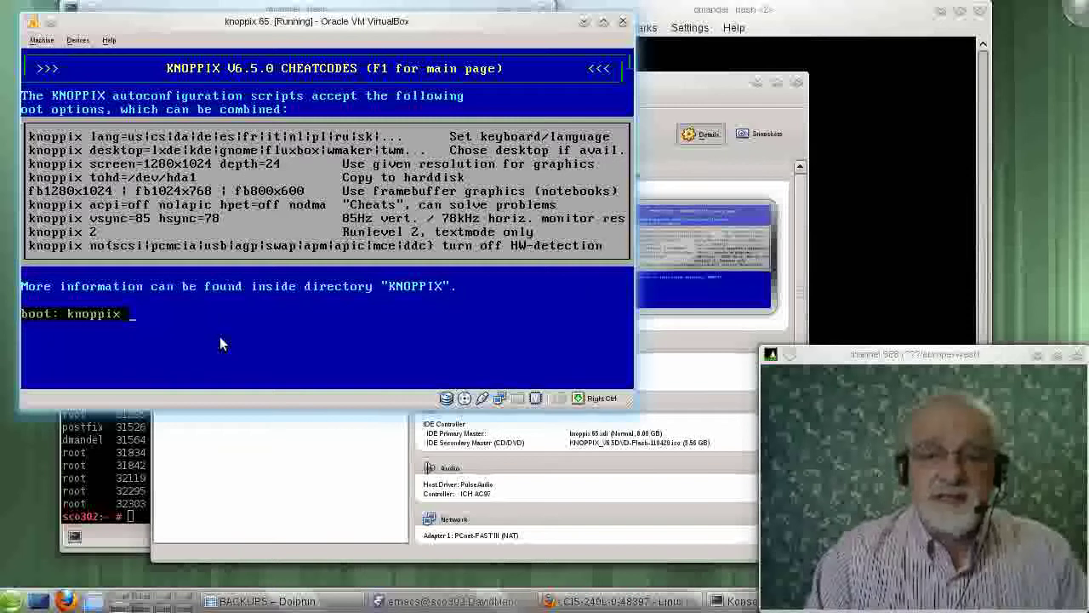
{"action": "type", "text": "fro"}
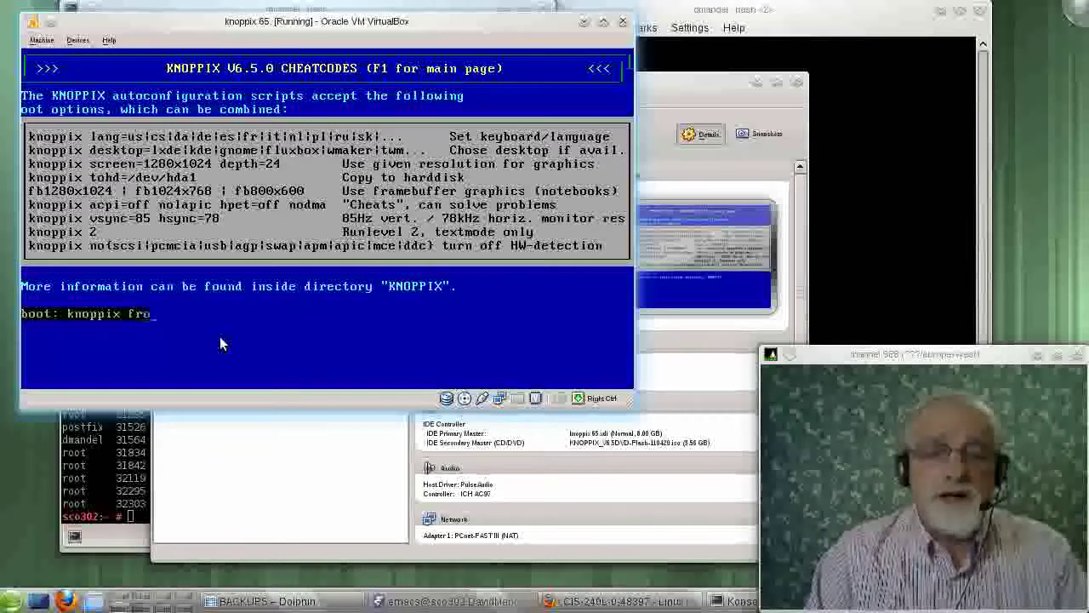
{"action": "type", "text": "mhd"}
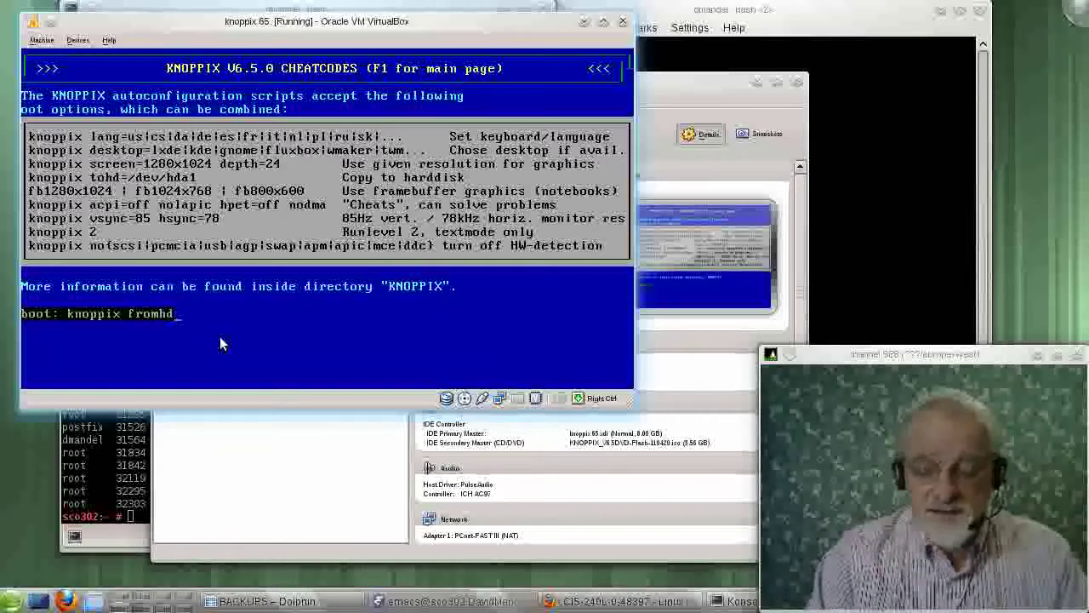
{"action": "type", "text": "=/dev/"}
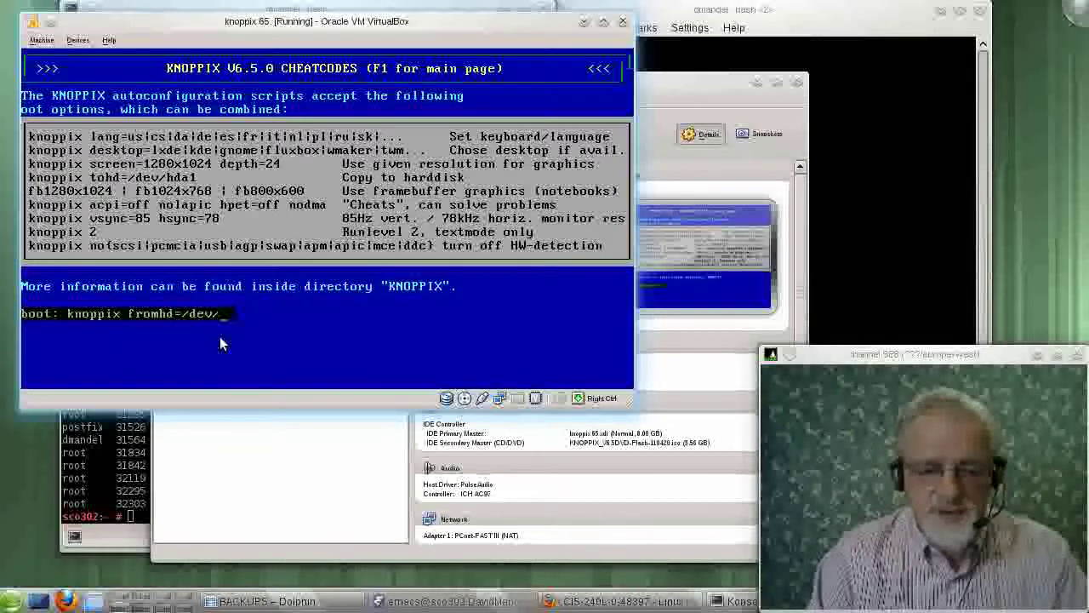
{"action": "type", "text": "sd"}
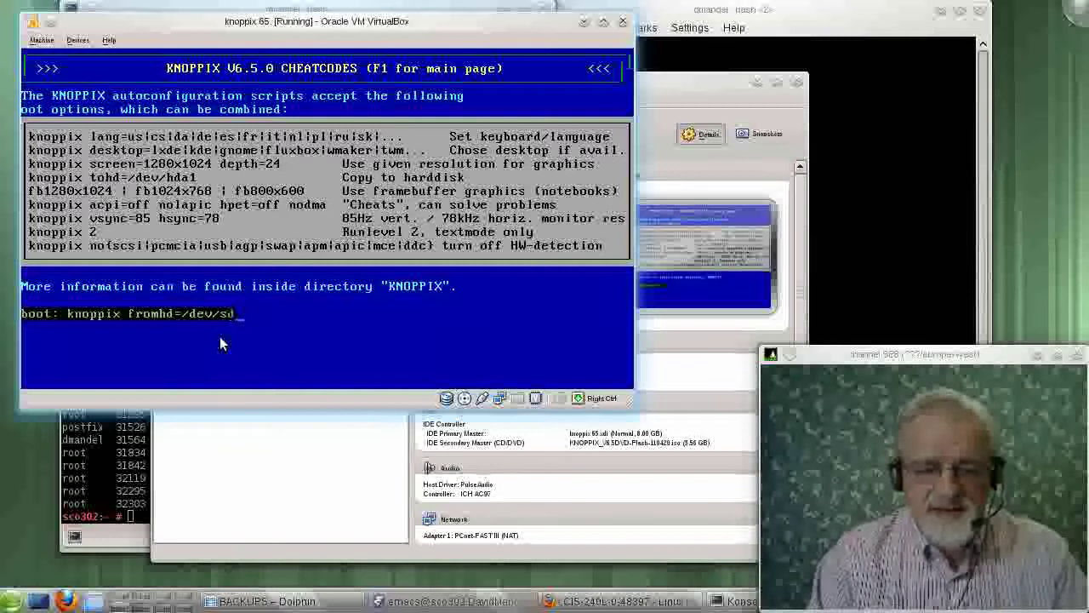
{"action": "type", "text": "a1"}
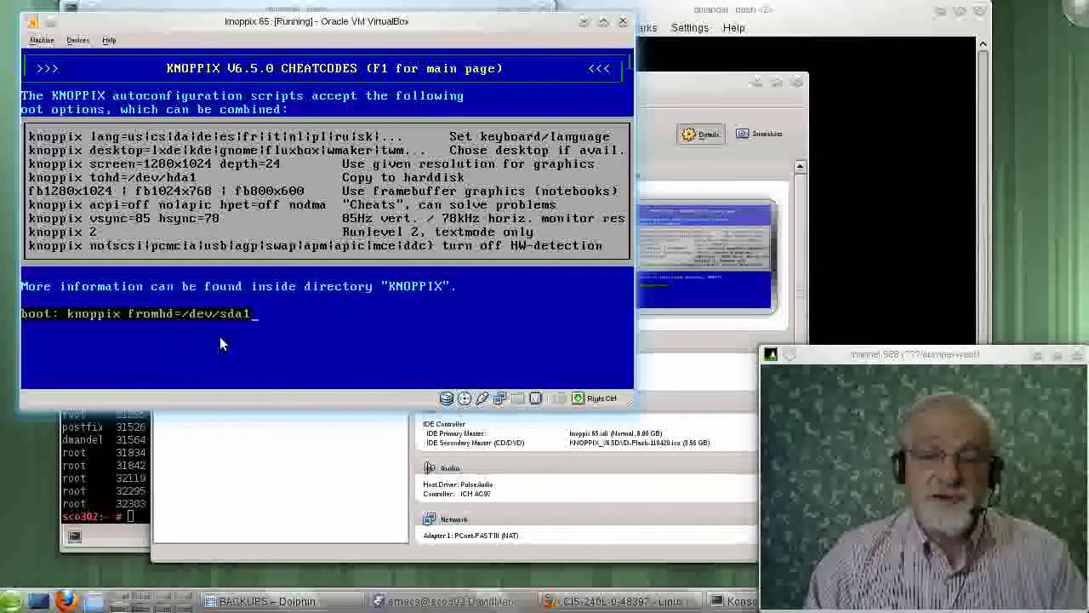
Boot Knoppix from the hard disk and dismiss the mouse-integration notice.
{"action": "key", "text": "Return"}
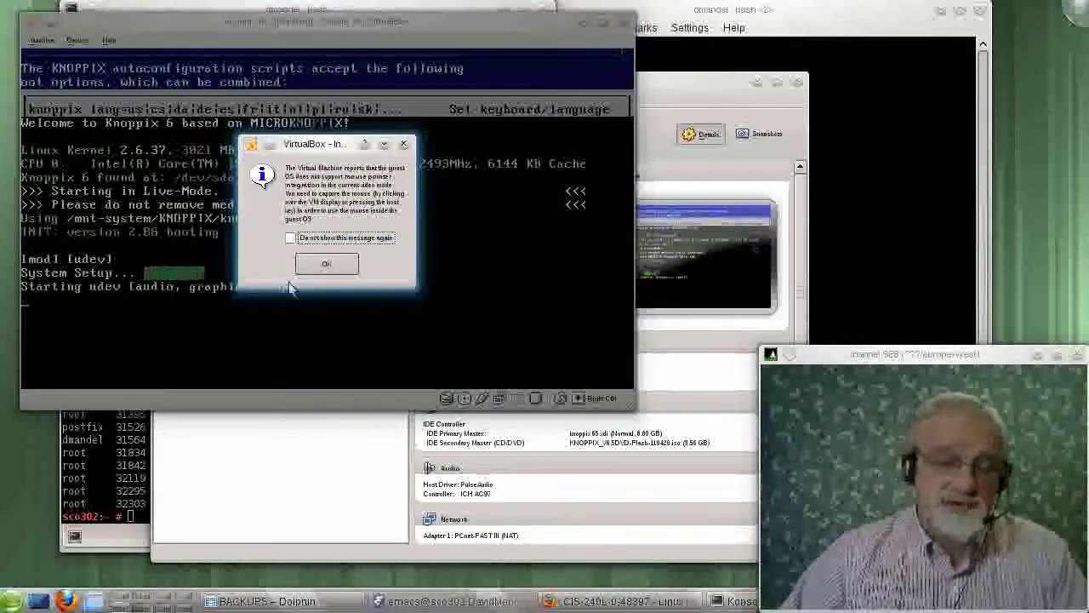
{"action": "left_click", "coordinate": [341, 266]}
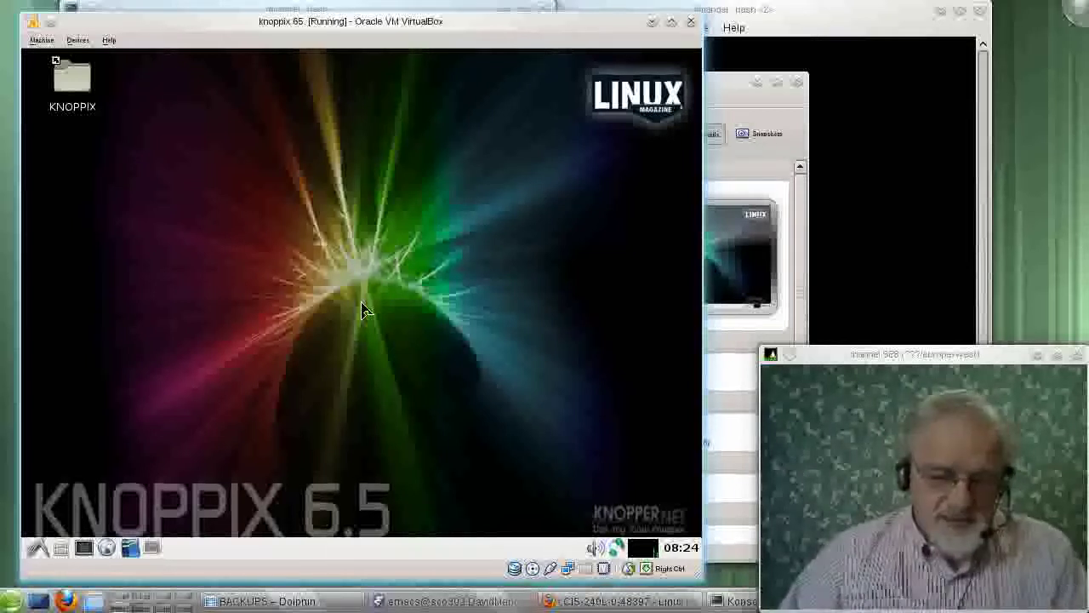
In a new LXTerminal, list the home folder with ls and print MYFILE.txt with cat.
{"action": "left_click", "coordinate": [81, 549]}
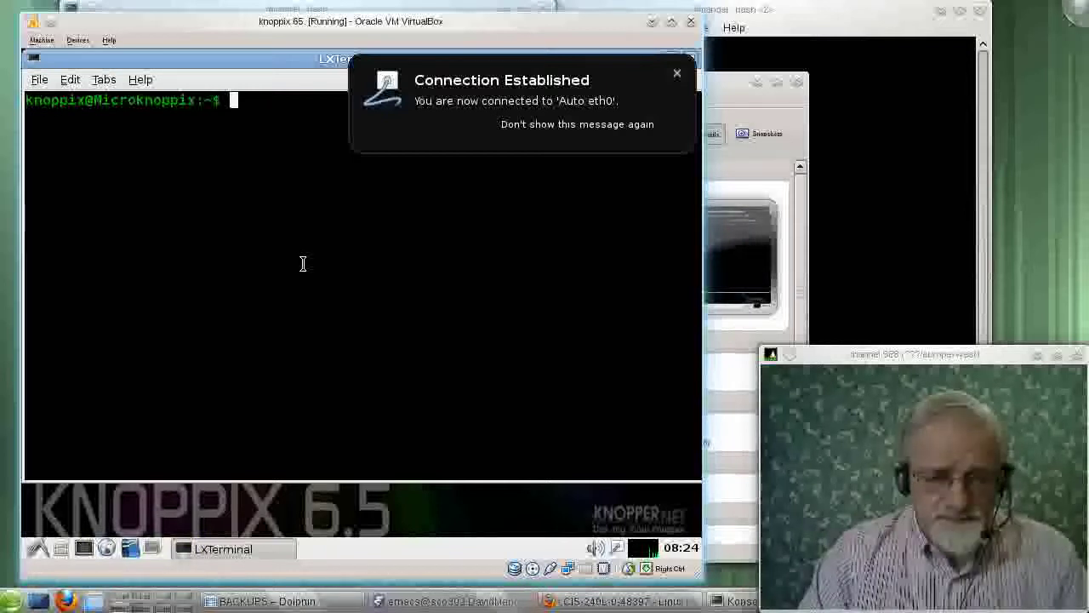
{"action": "type", "text": "ls"}
{"action": "key", "text": "Return"}
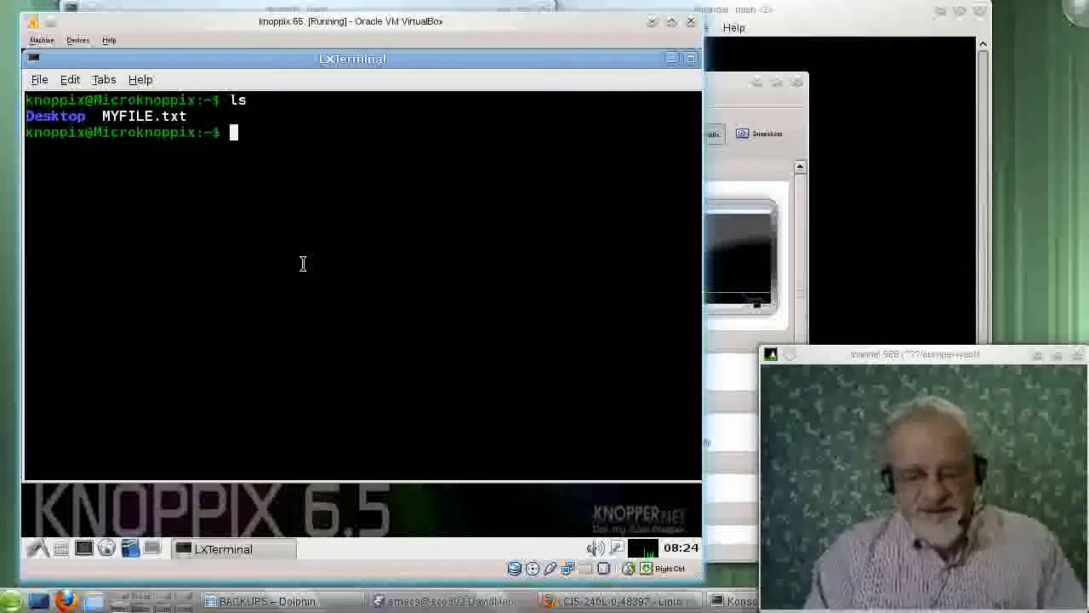
{"action": "type", "text": "cat "}
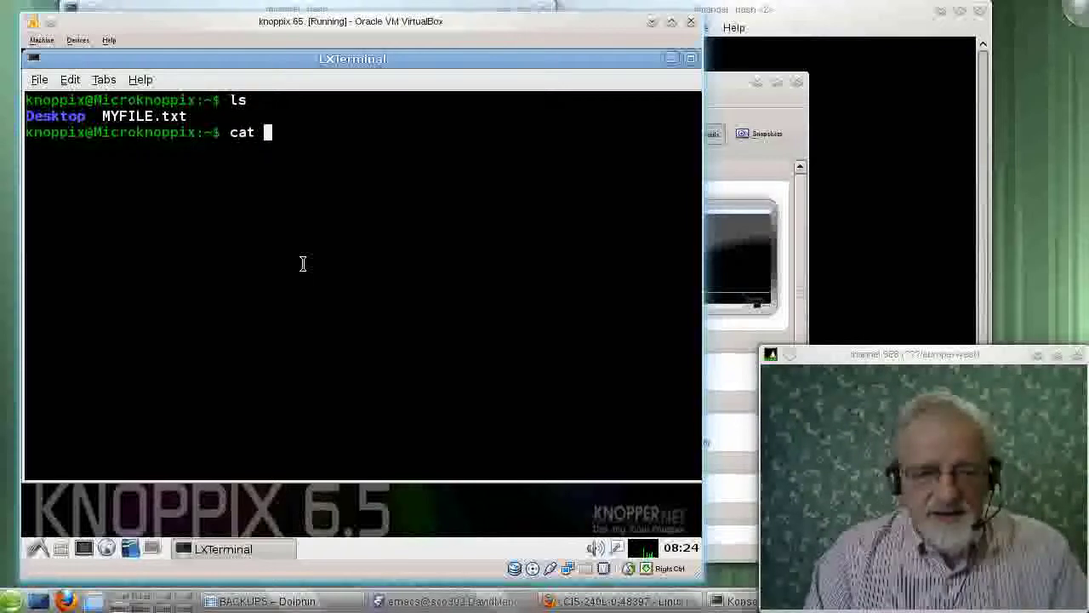
{"action": "type", "text": "My"}
{"action": "key", "text": "BackSpace"}
{"action": "key", "text": "Tab"}
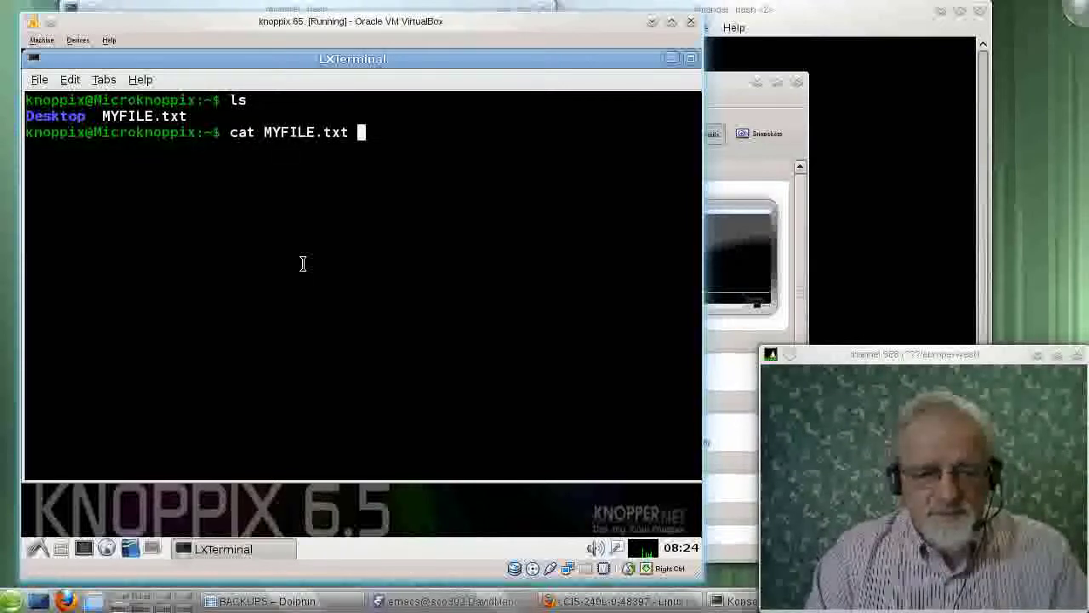
{"action": "key", "text": "Return"}
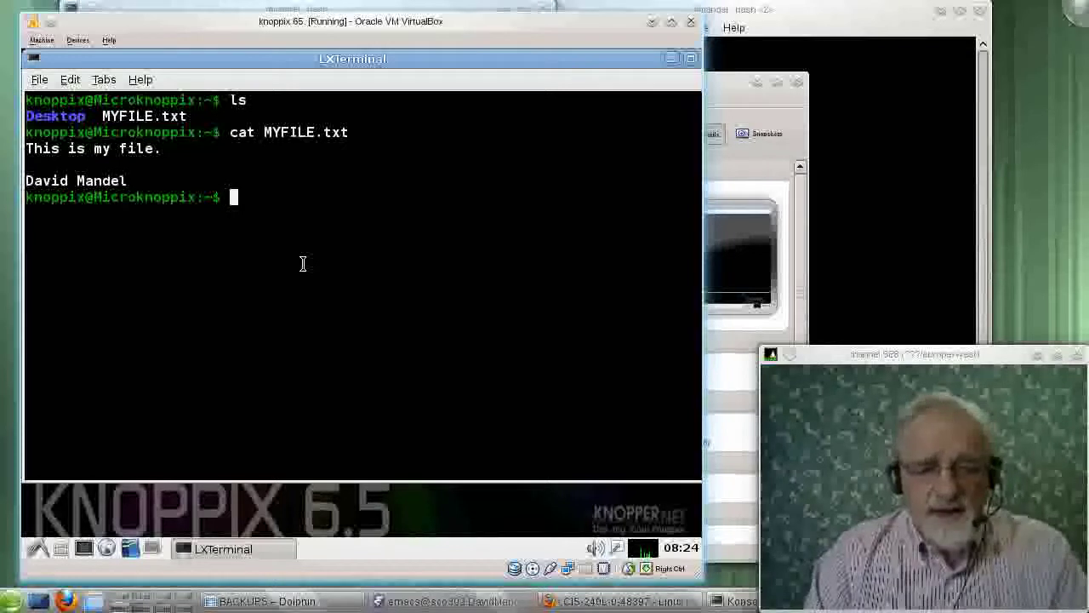
Open MYFILE.txt in Emacs in the background with 'emacs MYFILE.txt &'.
{"action": "type", "text": "ema"}
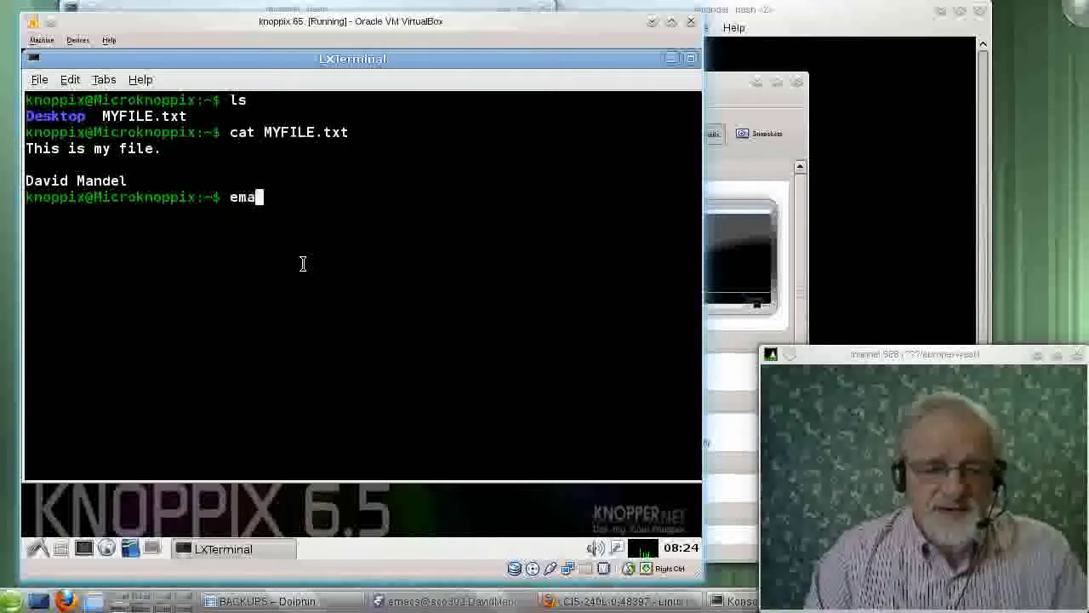
{"action": "type", "text": "cs MY"}
{"action": "key", "text": "Tab"}
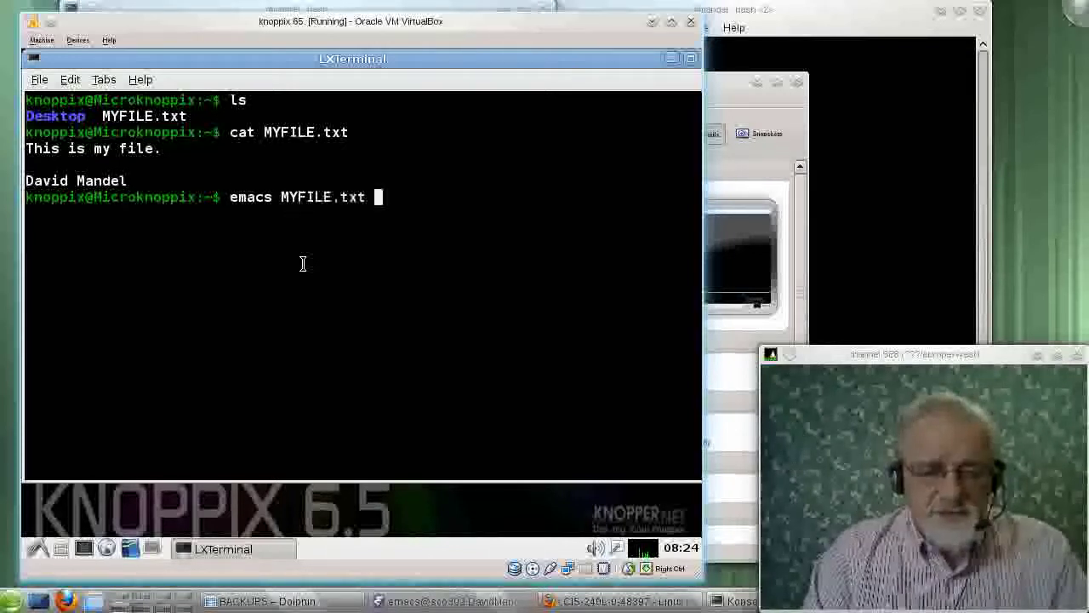
{"action": "type", "text": "&"}
{"action": "key", "text": "Return"}
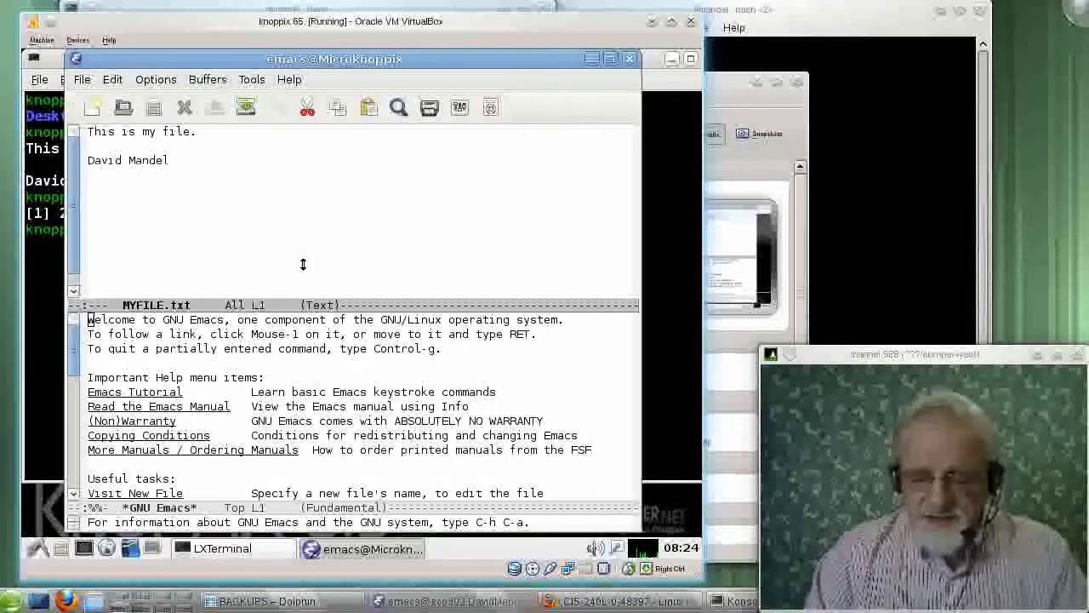
Add a top blank line and the sentences 'This is a good file.' and 'This is permanent.'.
{"action": "key", "text": "Return"}
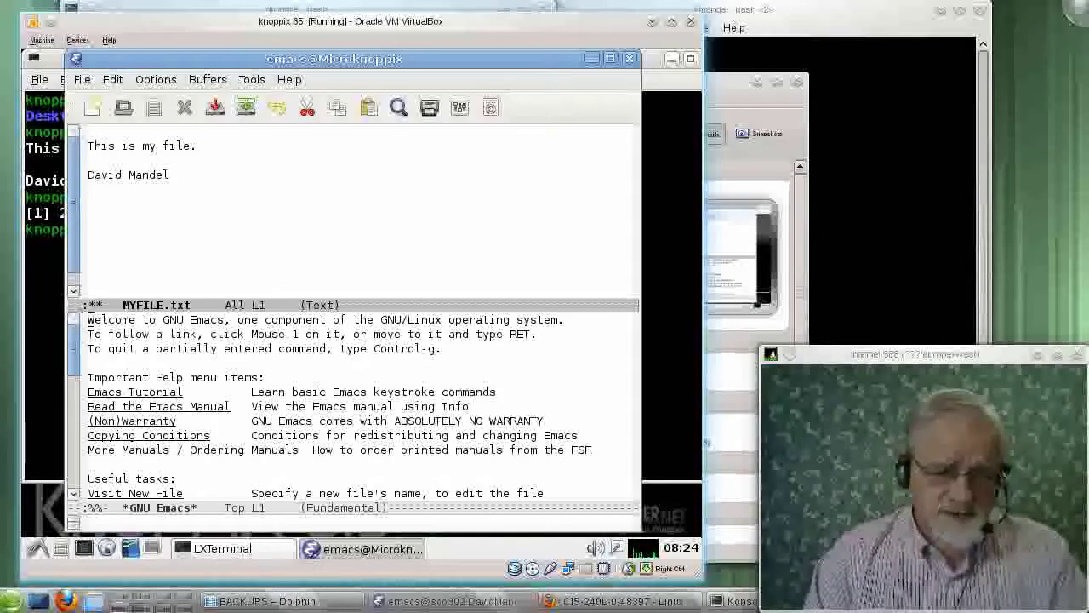
{"action": "key", "text": "Down"}
{"action": "key", "text": "Down"}
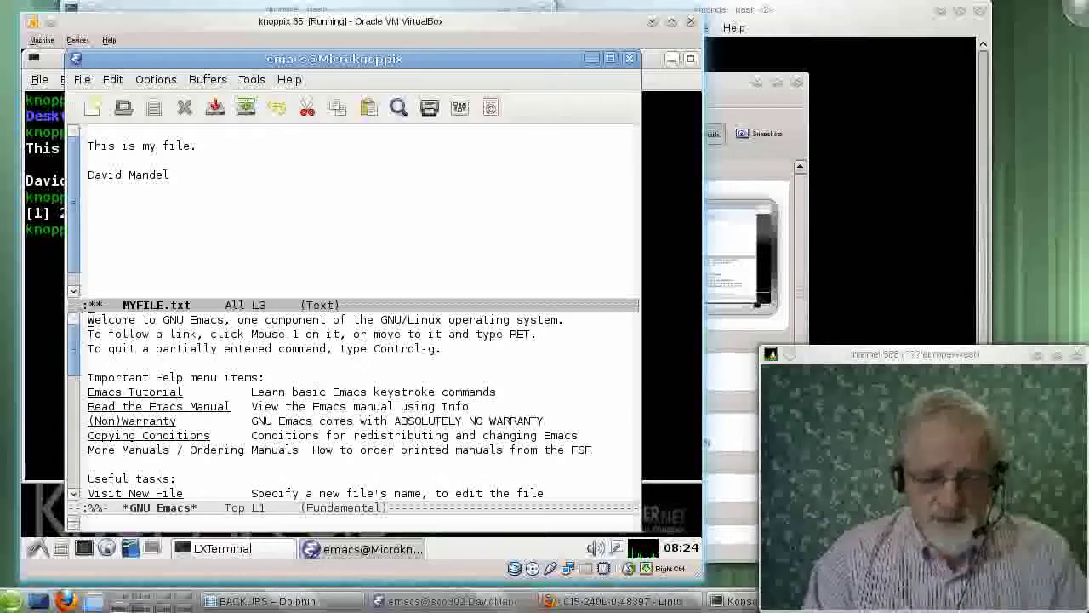
{"action": "type", "text": "This is a "}
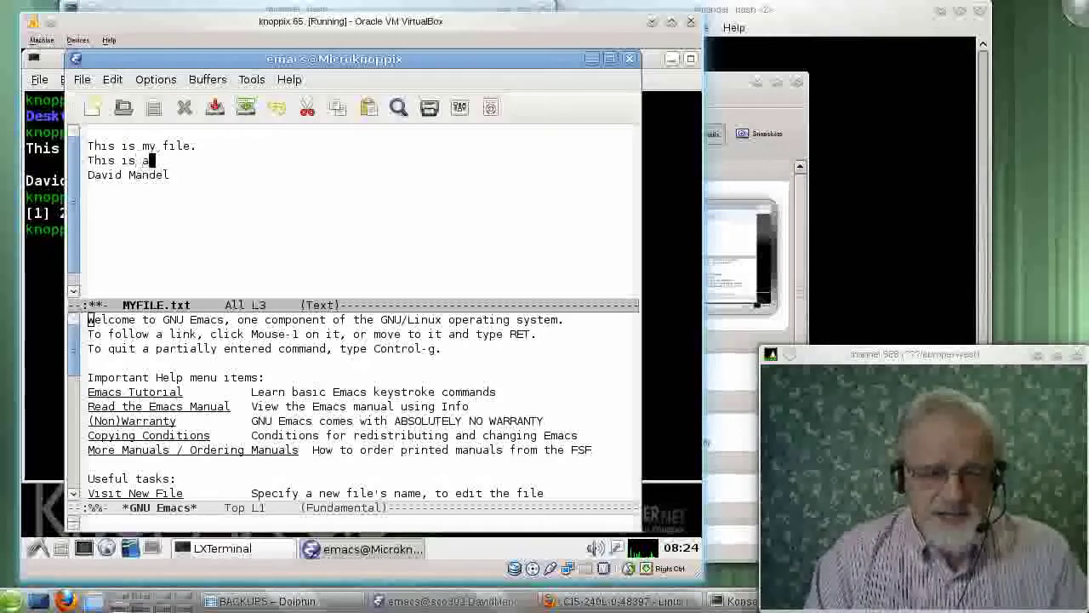
{"action": "type", "text": "goo"}
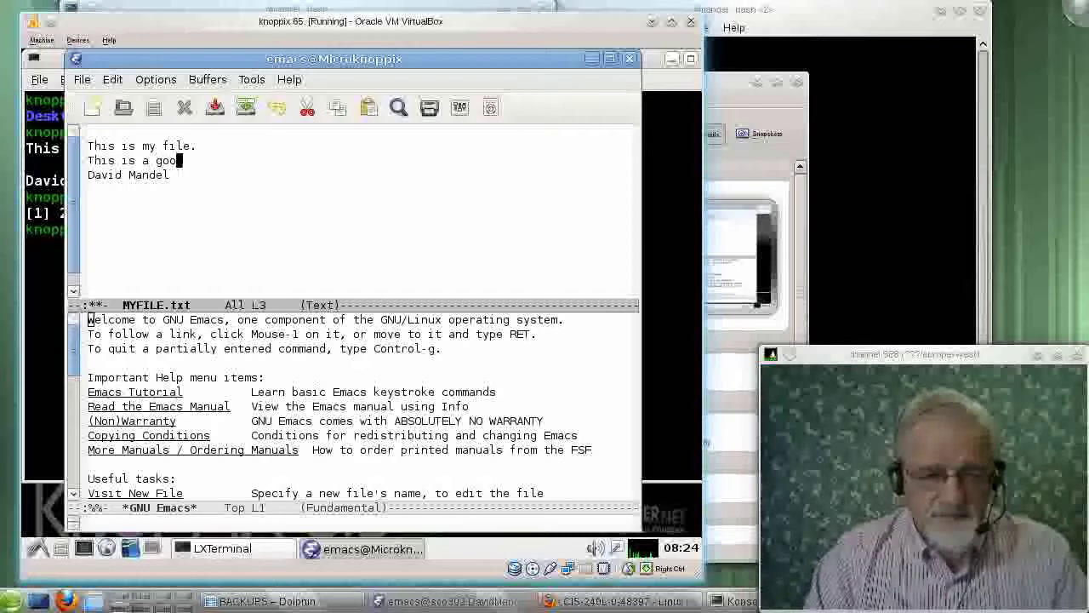
{"action": "type", "text": "d file."}
{"action": "key", "text": "Return"}
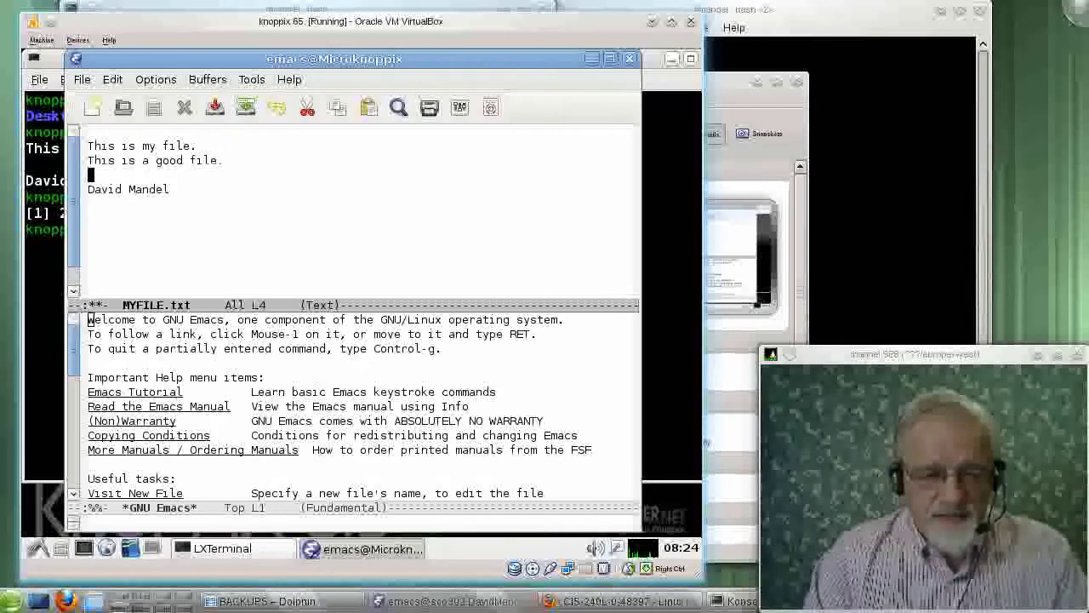
{"action": "type", "text": "This is "}
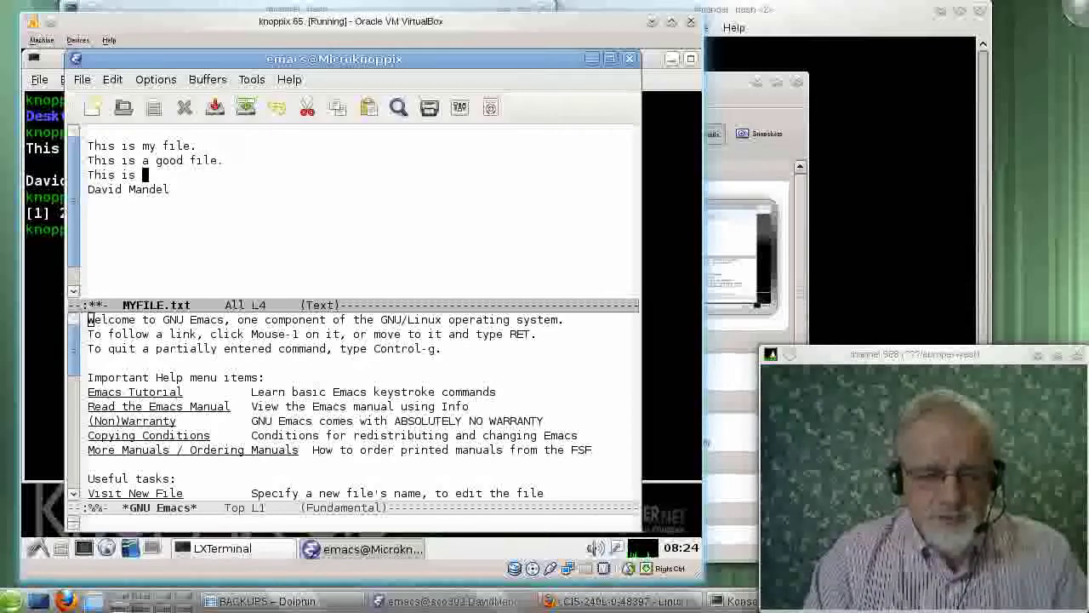
{"action": "type", "text": "permanent."}
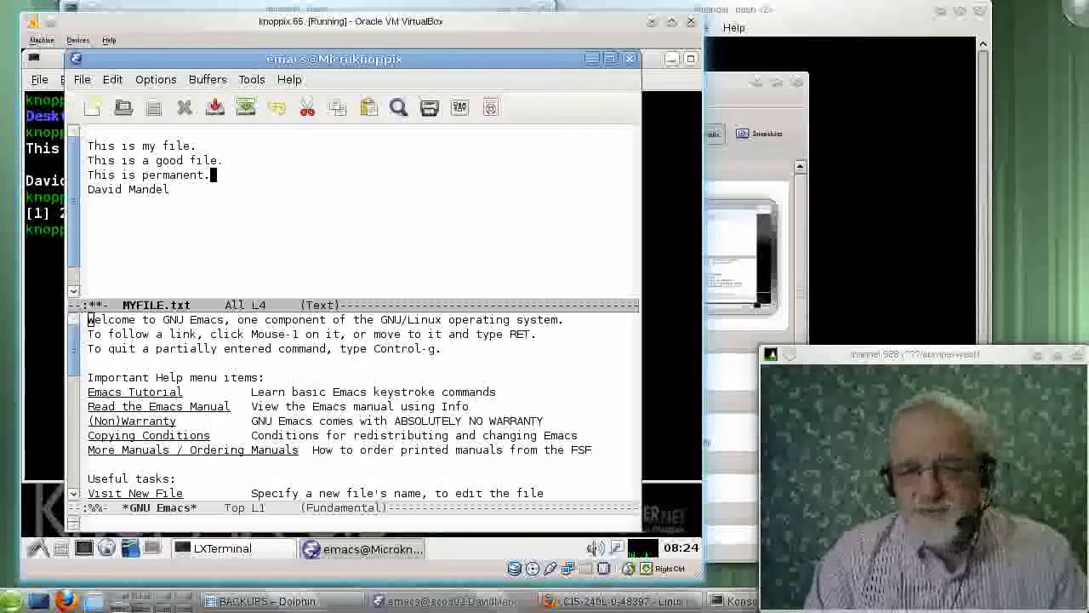
{"action": "key", "text": "Return"}
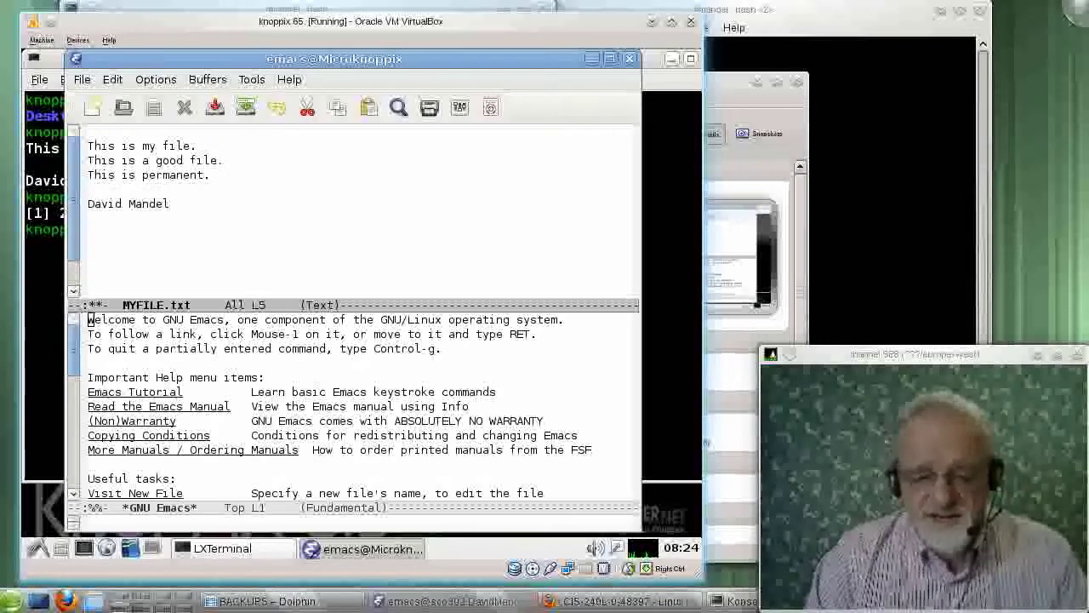
Save MYFILE.txt with C-x C-s and quit Emacs with C-x C-c.
{"action": "key", "text": "ctrl+x"}
{"action": "key", "text": "ctrl+s"}
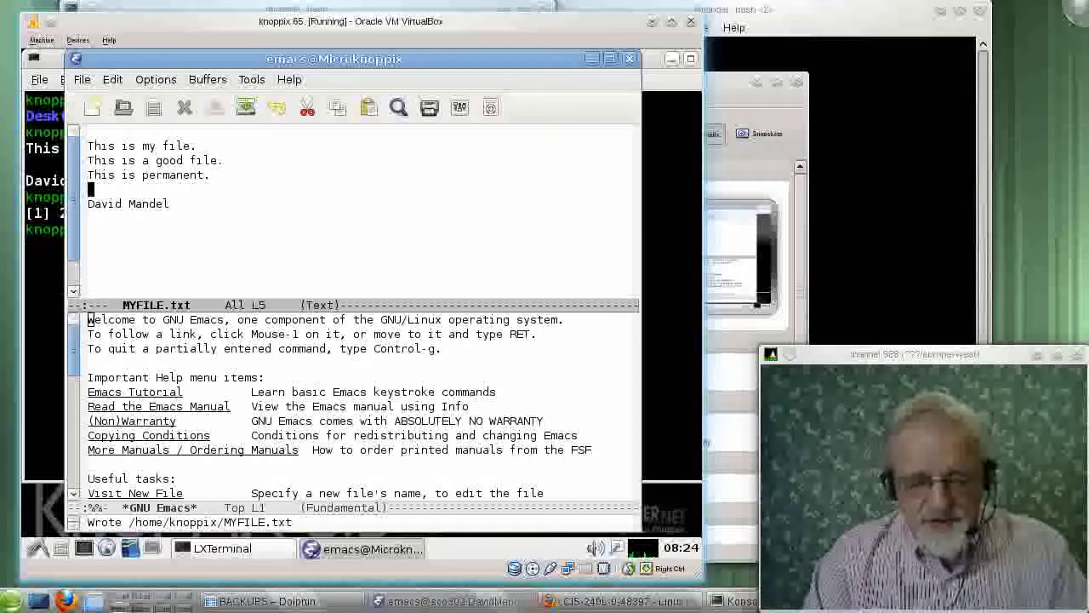
{"action": "key", "text": "ctrl+x"}
{"action": "key", "text": "ctrl+c"}
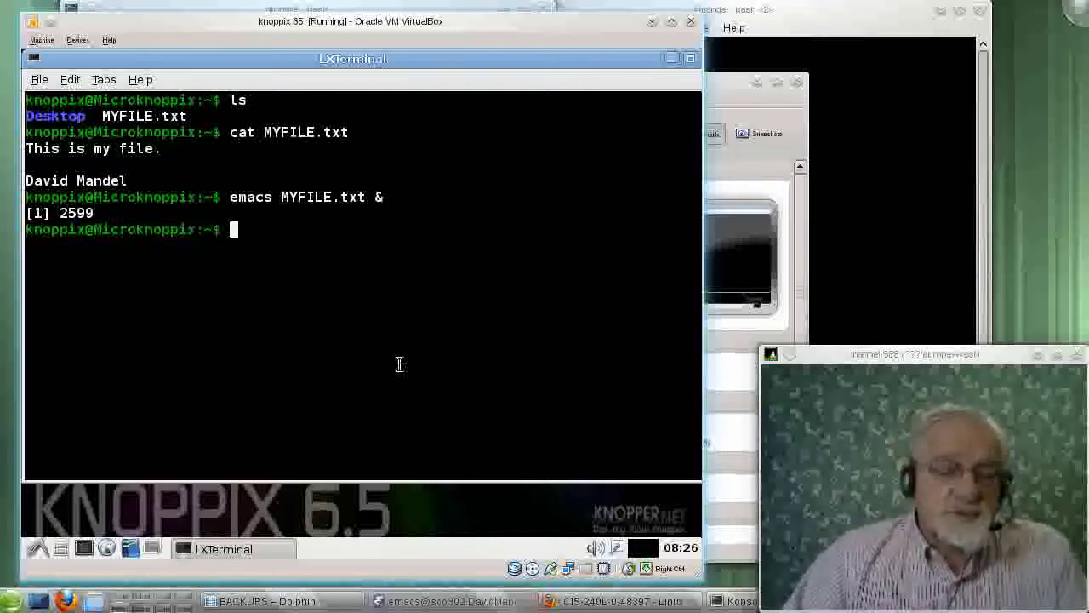
Become root with 'su -' and launch 'kuser &' in the background.
{"action": "type", "text": "su -"}
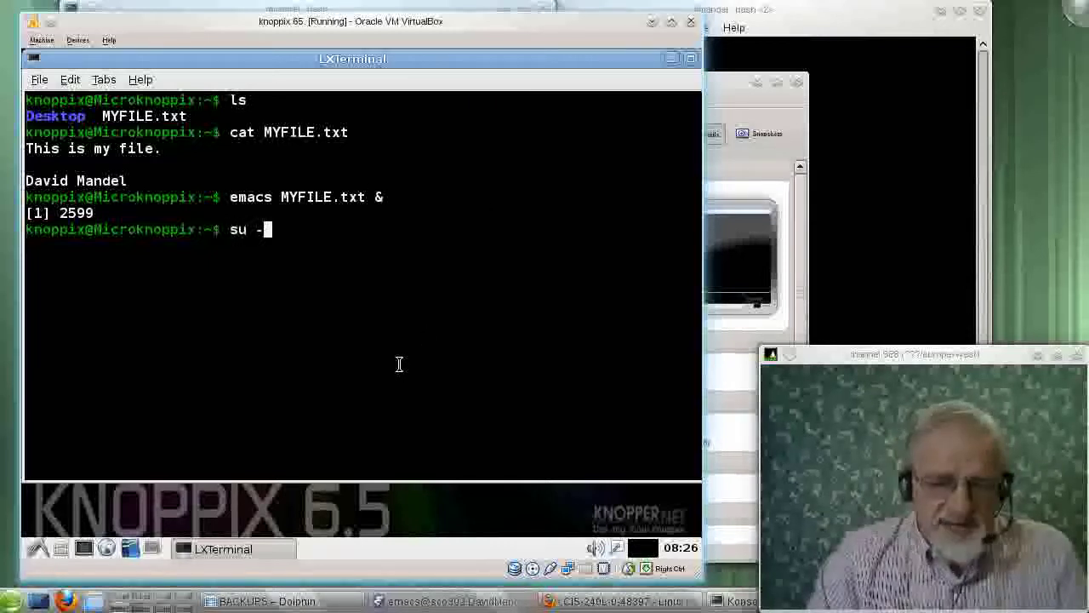
{"action": "key", "text": "Return"}
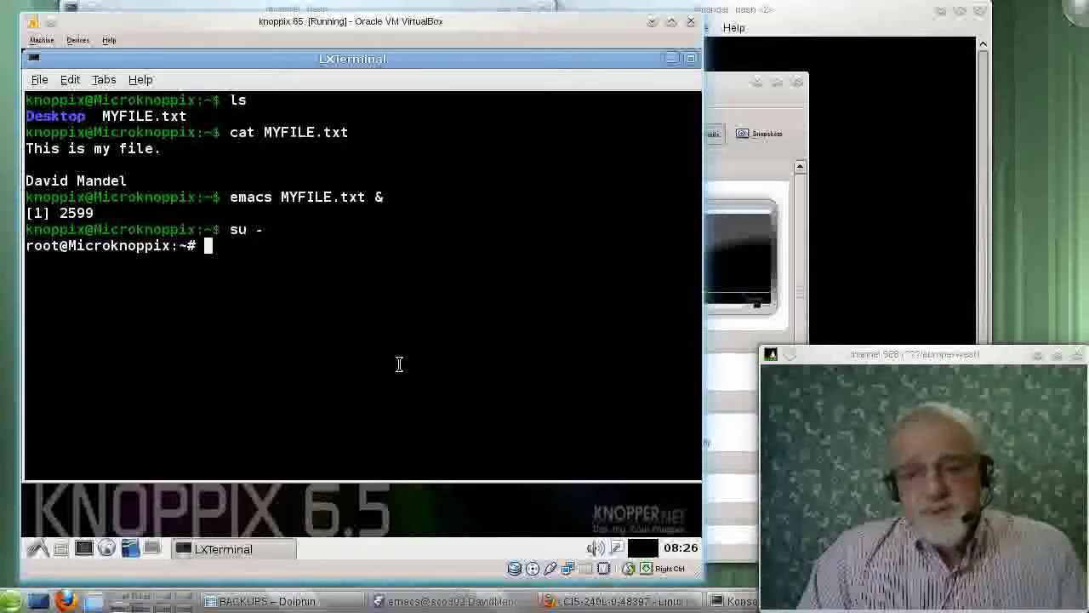
{"action": "type", "text": "kuser "}
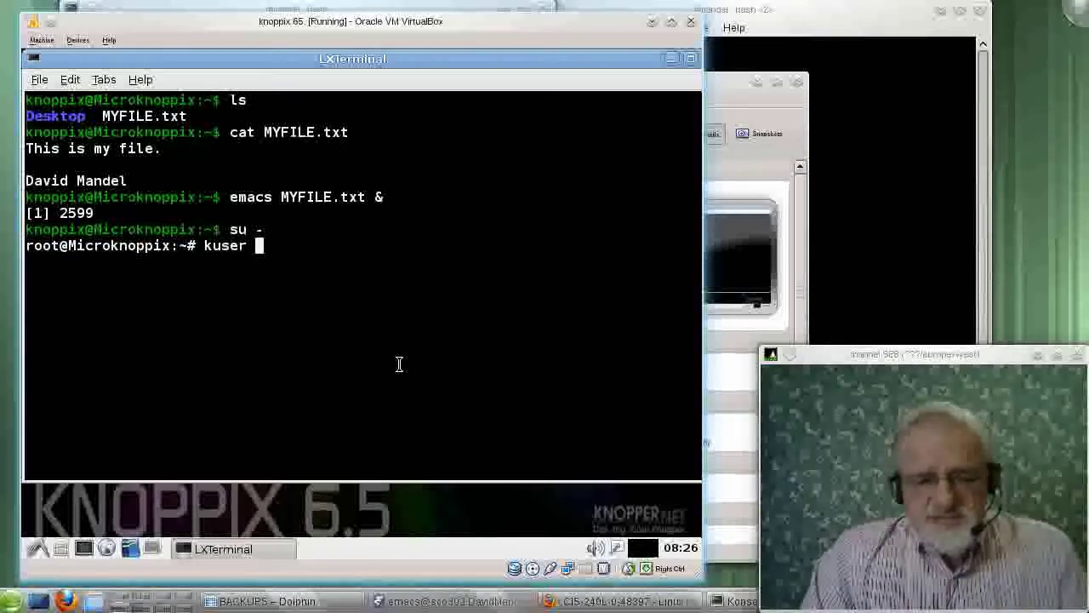
{"action": "type", "text": "&"}
{"action": "key", "text": "Return"}
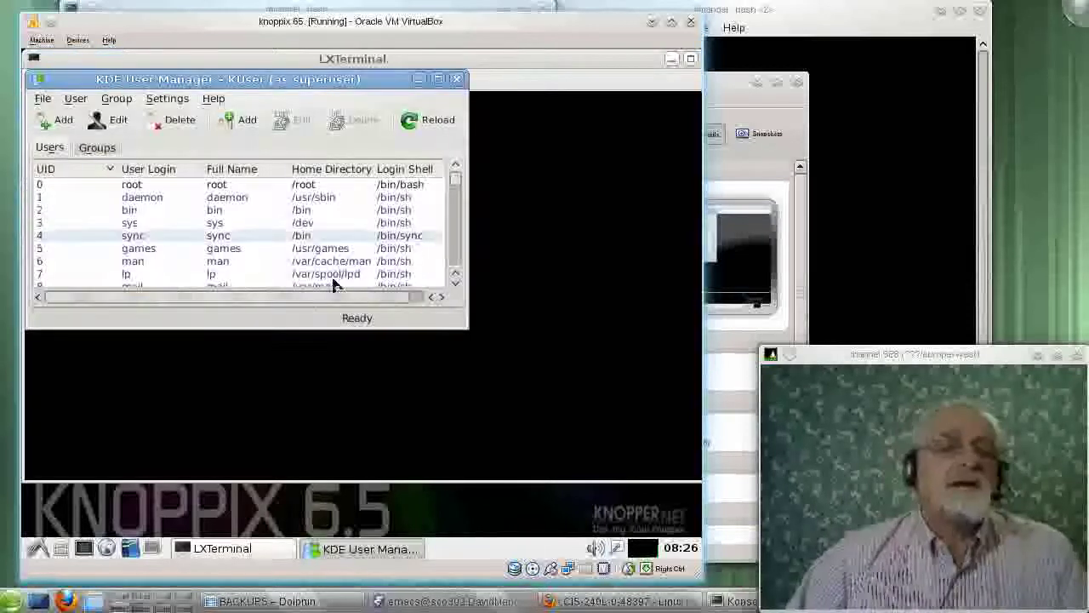
Choose User > Add in KUser and enter the new login name in lowercase.
{"action": "left_click", "coordinate": [76, 99]}
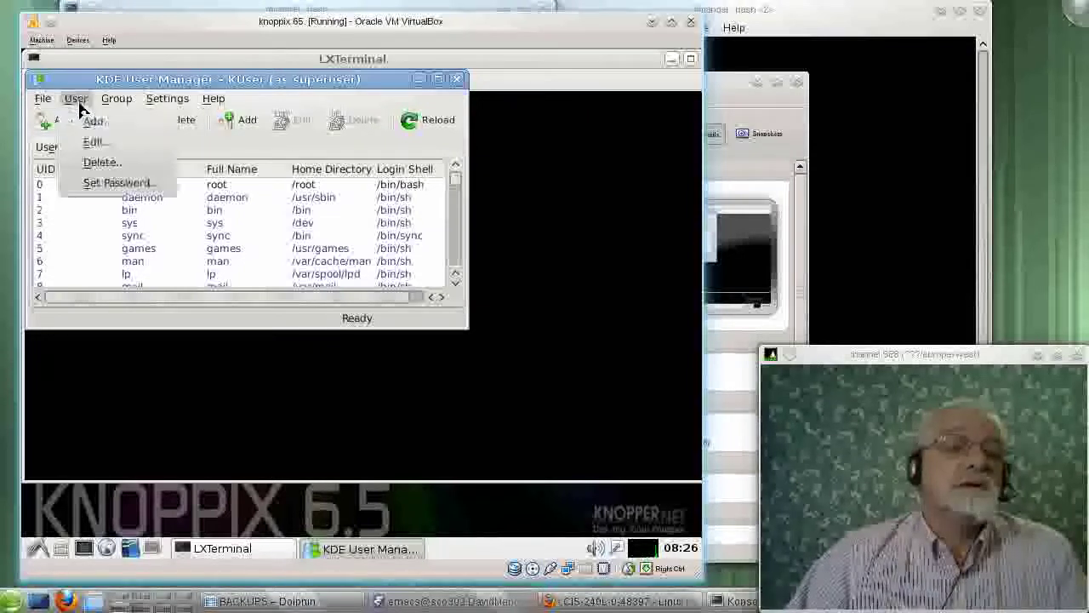
{"action": "left_click", "coordinate": [89, 124]}
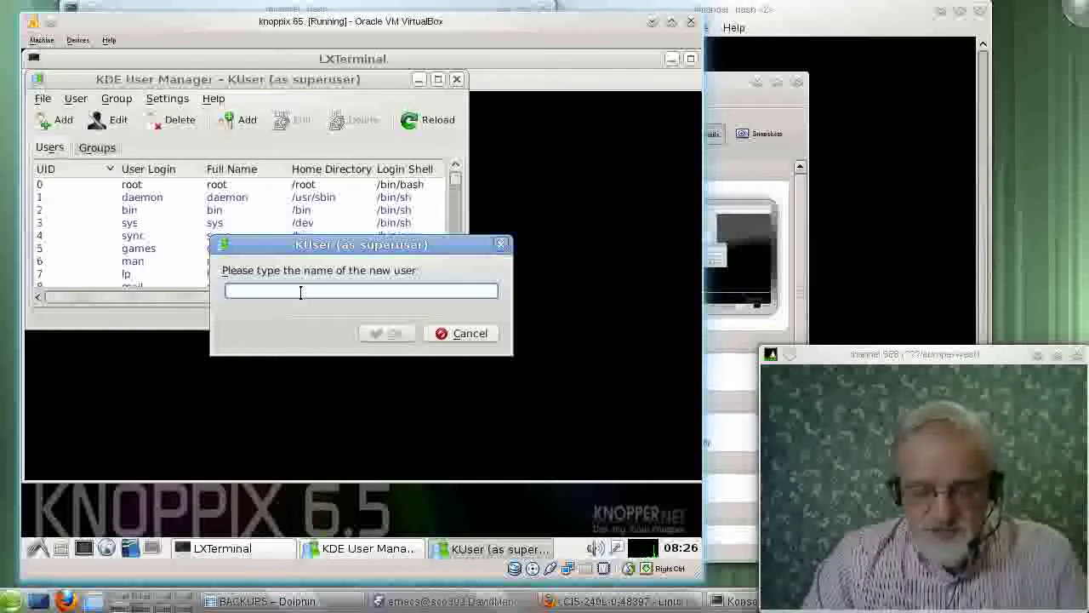
{"action": "type", "text": "David"}
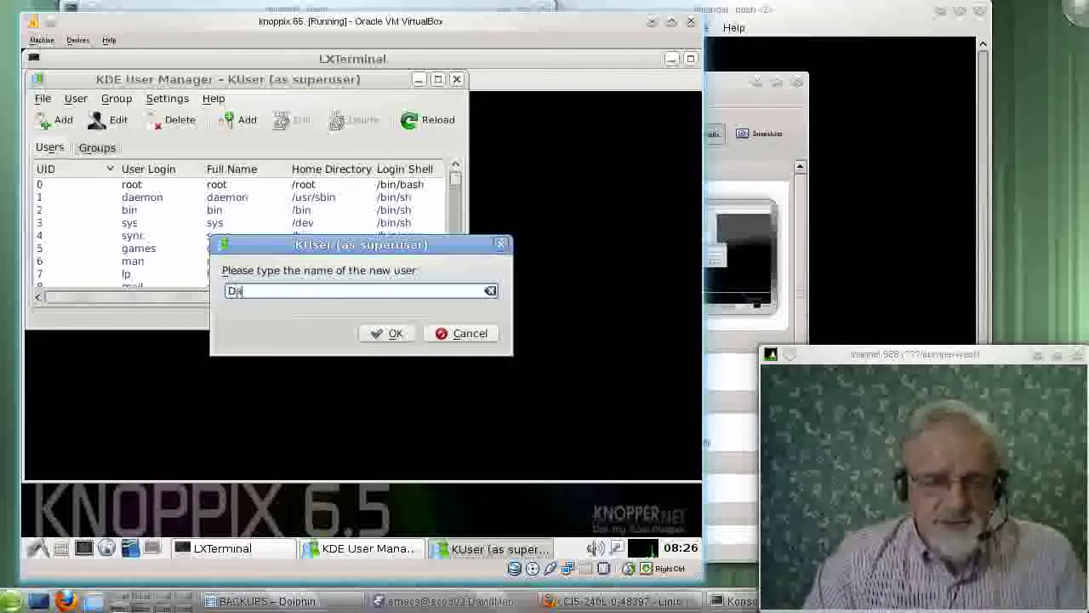
{"action": "key", "text": "BackSpace"}
{"action": "key", "text": "BackSpace"}
{"action": "key", "text": "BackSpace"}
{"action": "key", "text": "BackSpace"}
{"action": "key", "text": "BackSpace"}
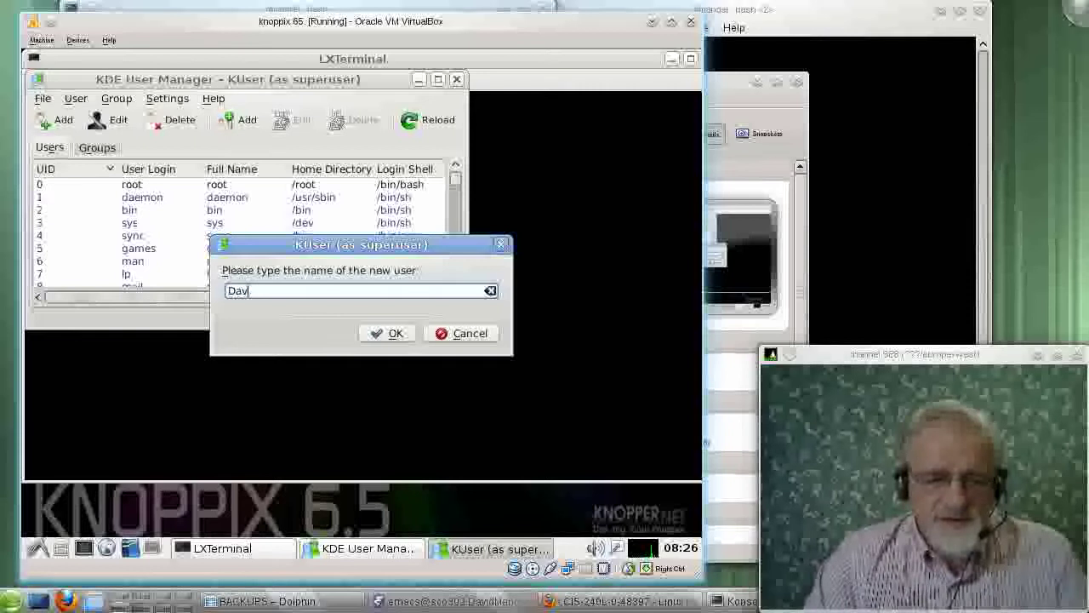
{"action": "type", "text": "david"}
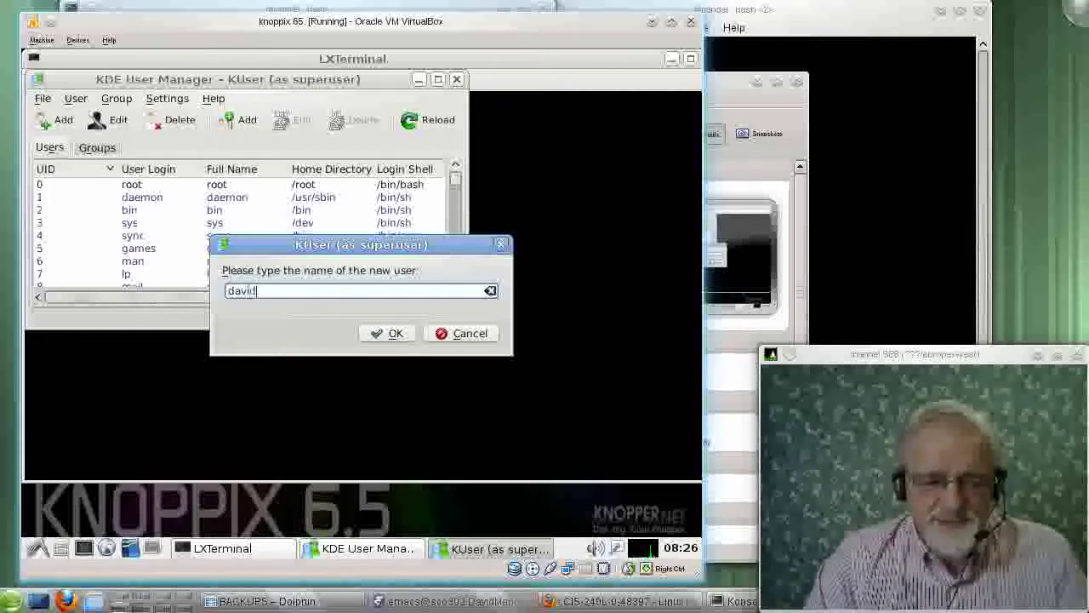
Confirm the login name, check UID 1001, and set and verify the account password.
{"action": "left_click", "coordinate": [395, 334]}
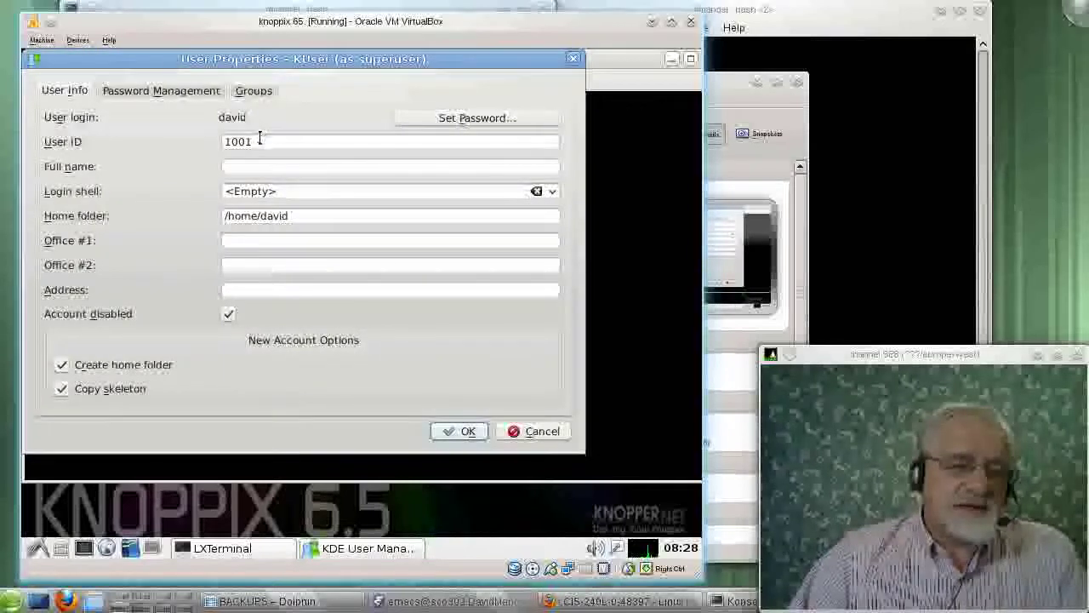
{"action": "left_click", "coordinate": [260, 141]}
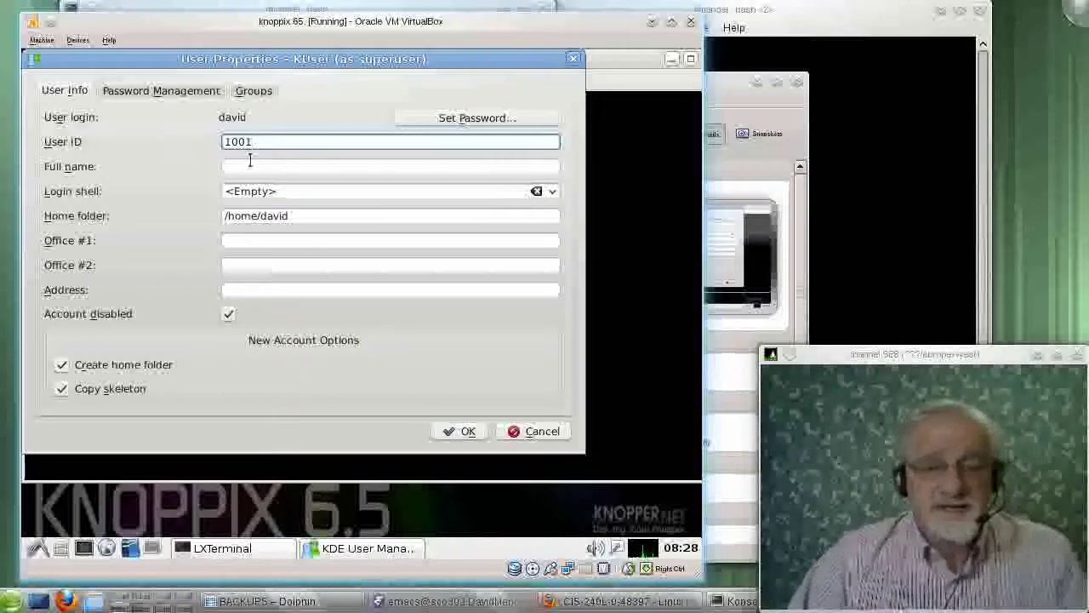
{"action": "left_click", "coordinate": [418, 123]}
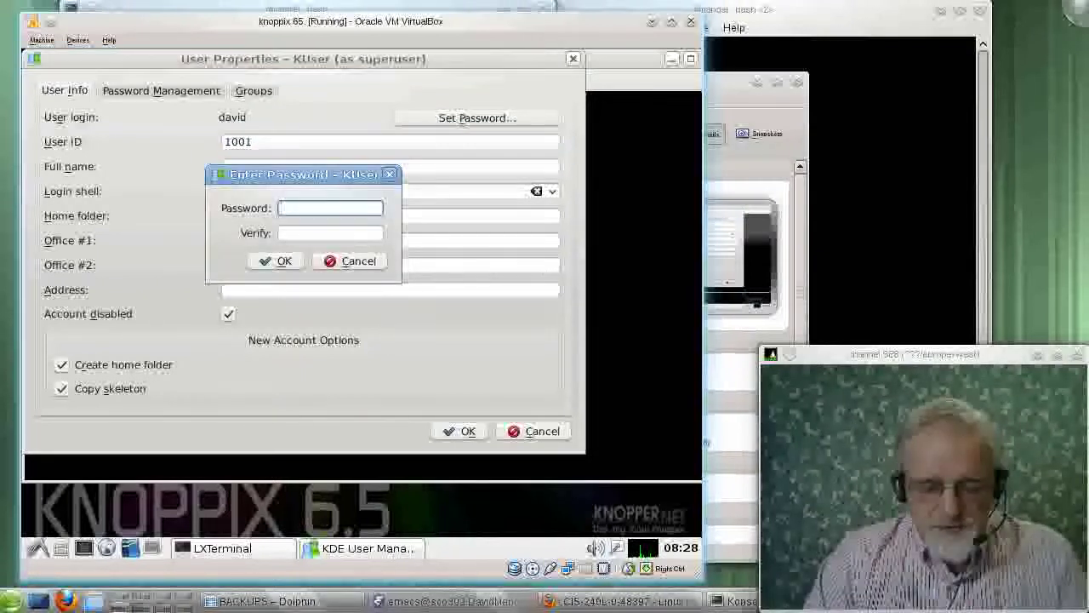
{"action": "type", "text": "*****"}
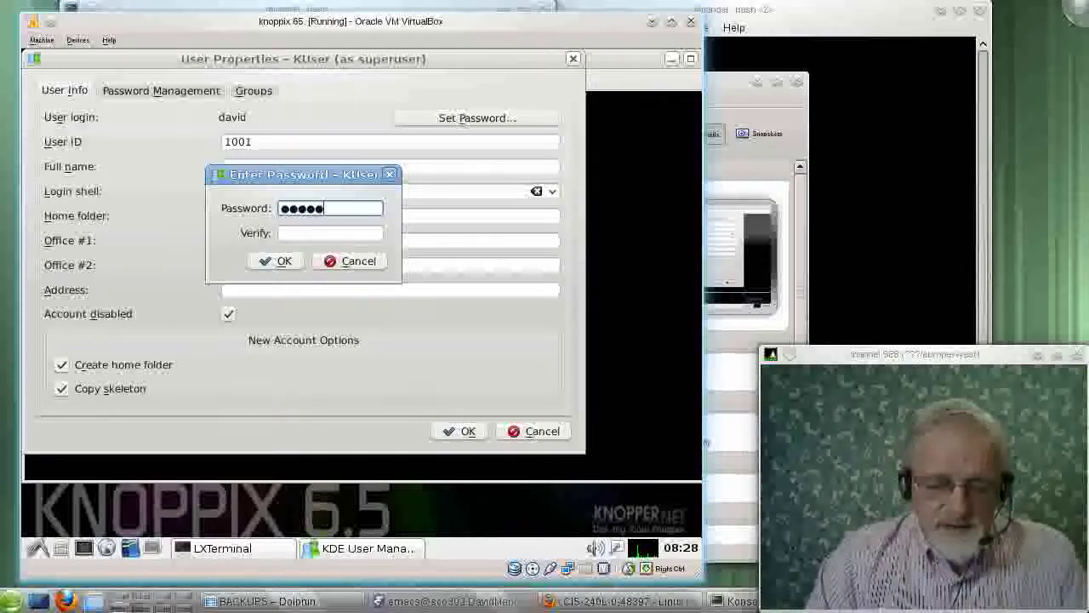
{"action": "type", "text": "***"}
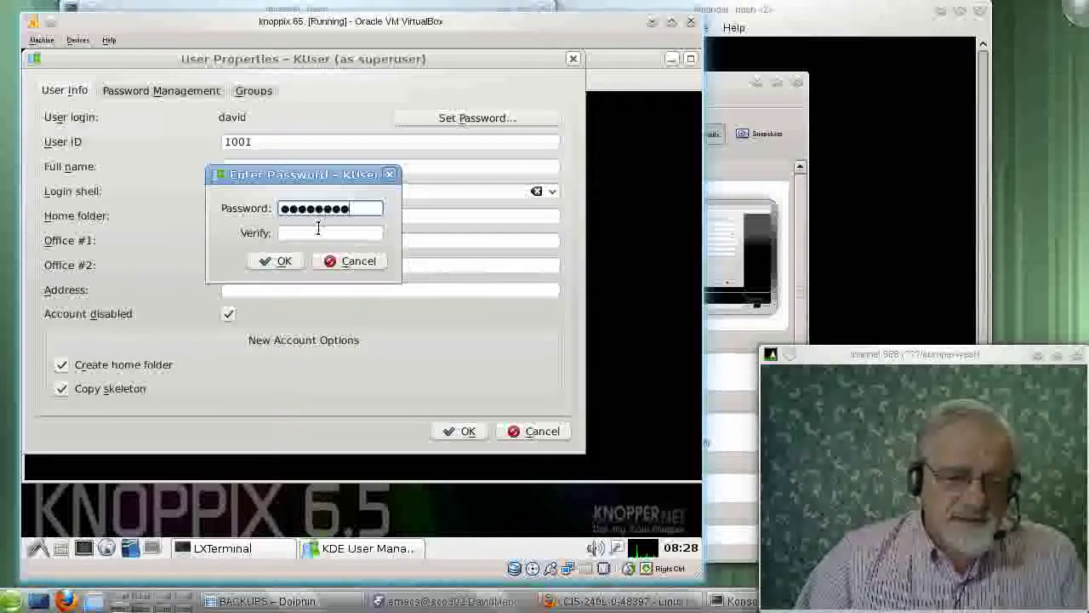
{"action": "left_click", "coordinate": [318, 228]}
{"action": "type", "text": "****"}
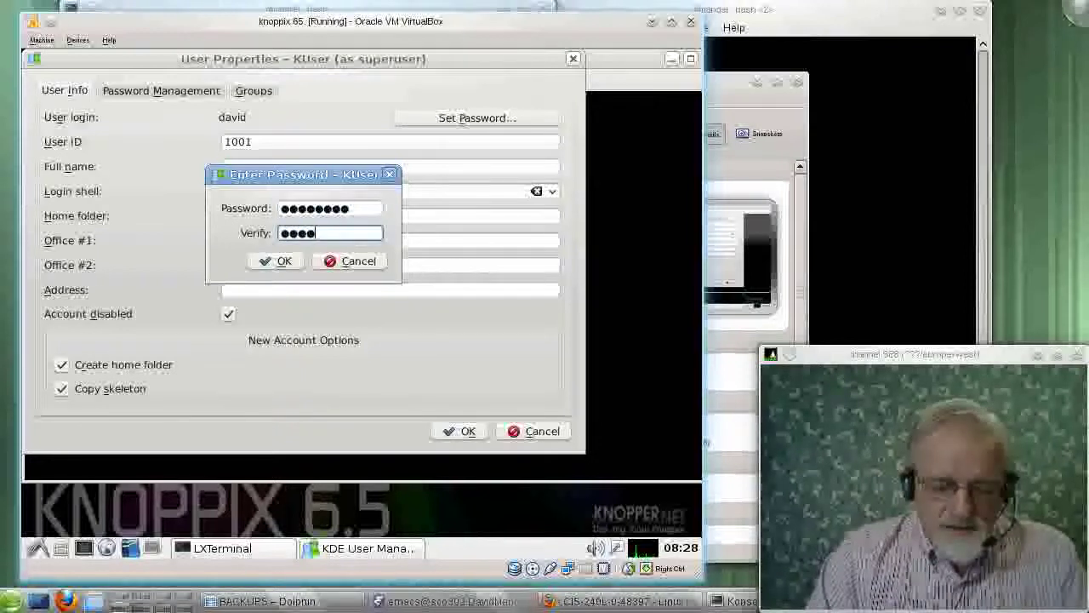
{"action": "type", "text": "****"}
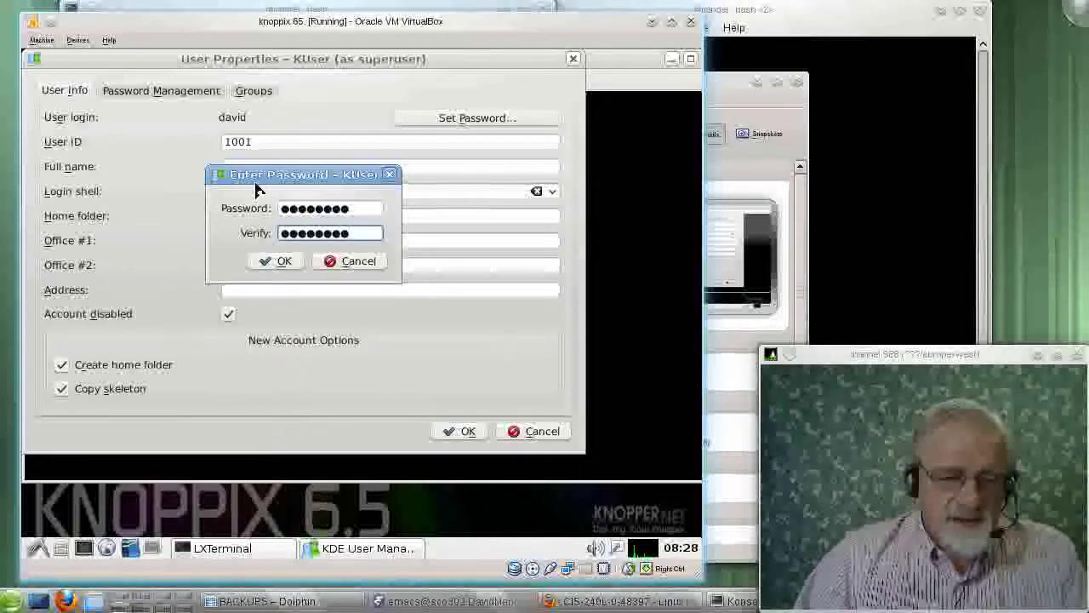
{"action": "left_click", "coordinate": [286, 262]}
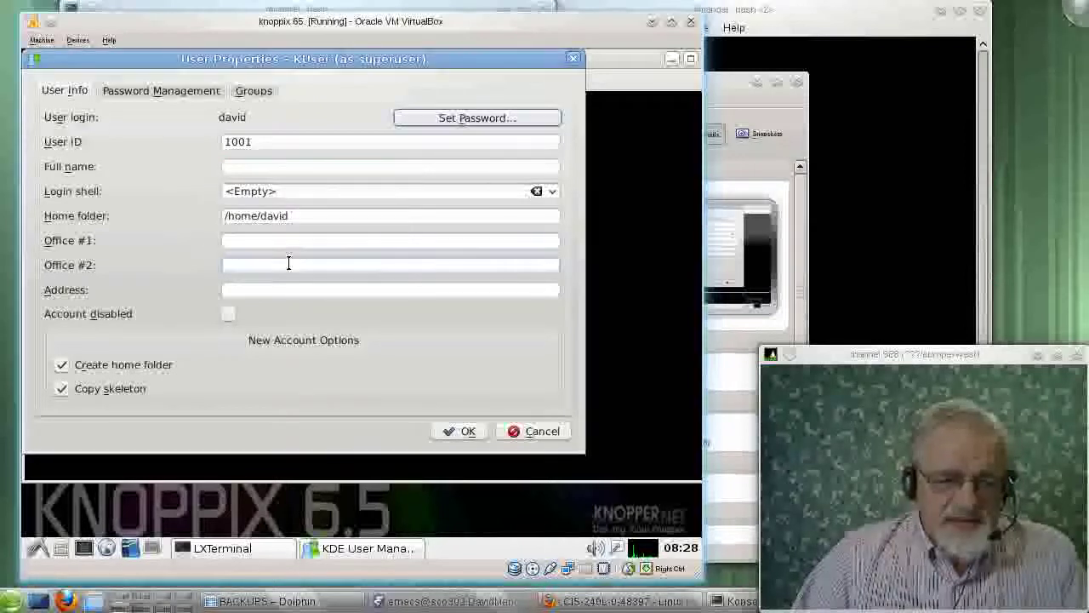
Set the login shell to /bin/bash, check the home folder, and save the account.
{"action": "left_click", "coordinate": [553, 193]}
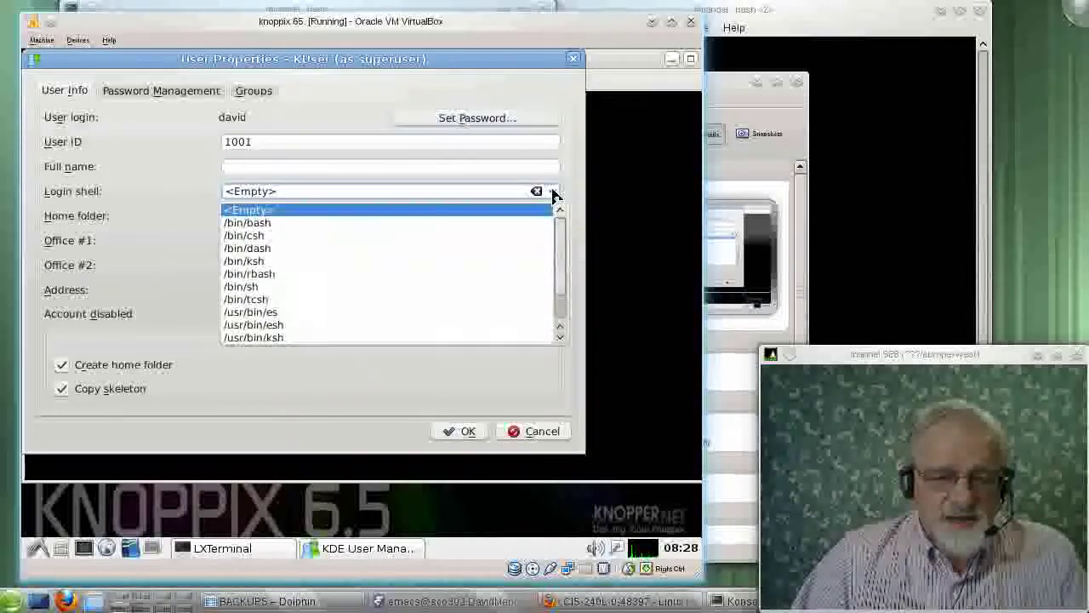
{"action": "left_click", "coordinate": [315, 222]}
{"action": "left_click", "coordinate": [306, 215]}
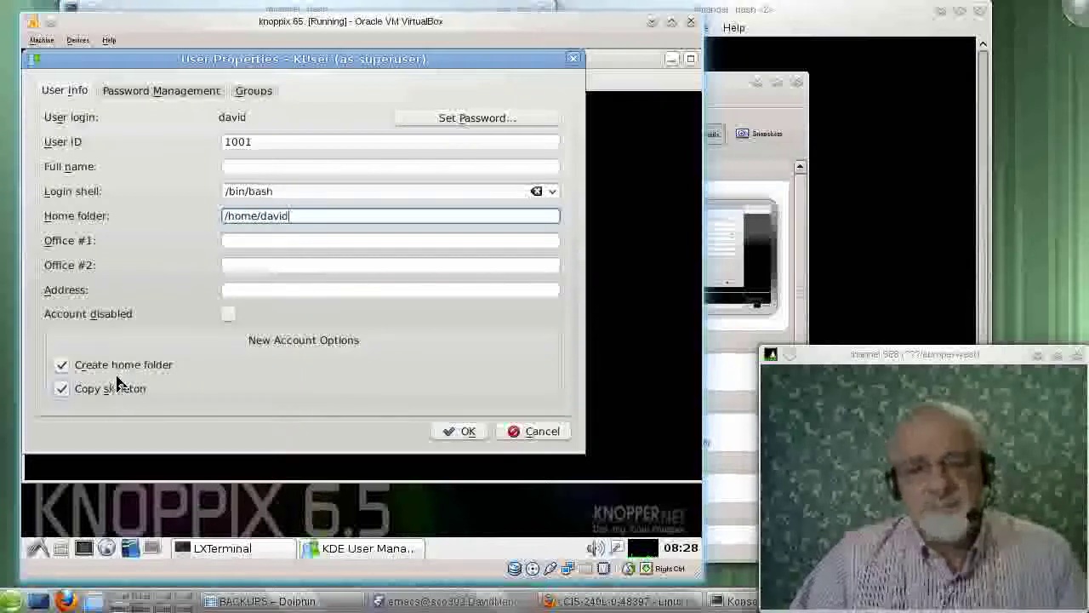
{"action": "left_click", "coordinate": [451, 436]}
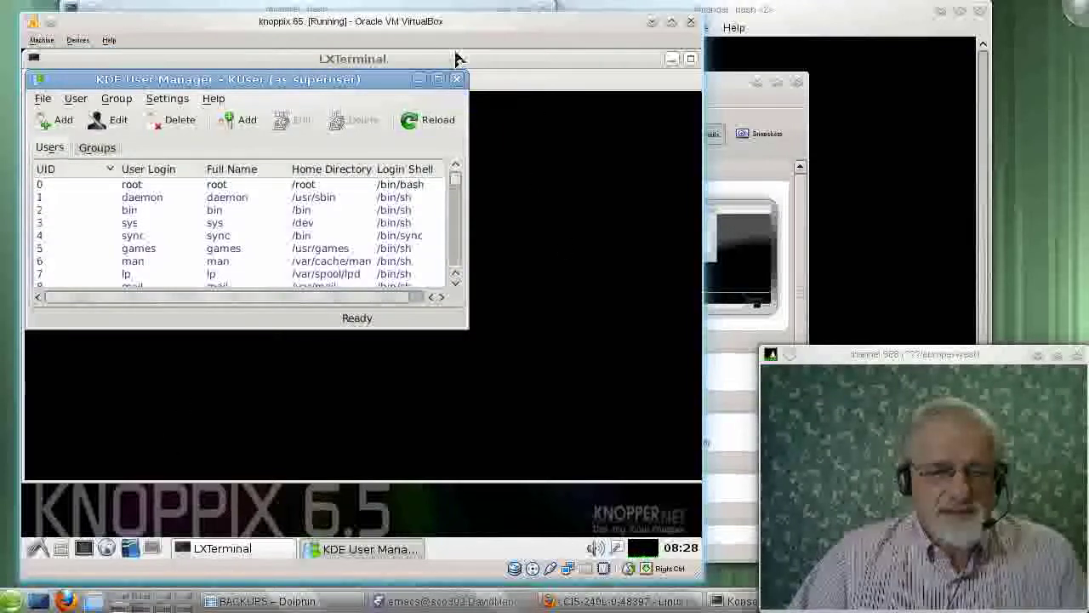
Close KUser and list the files in root's home folder.
{"action": "left_click", "coordinate": [457, 80]}
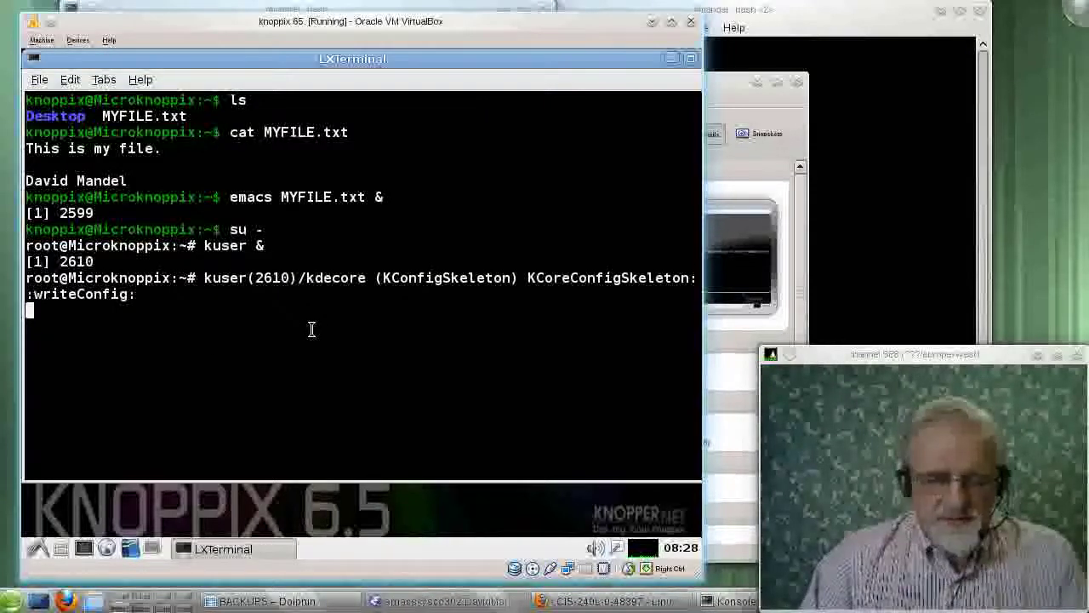
{"action": "key", "text": "Return"}
{"action": "type", "text": "ls"}
{"action": "key", "text": "Return"}
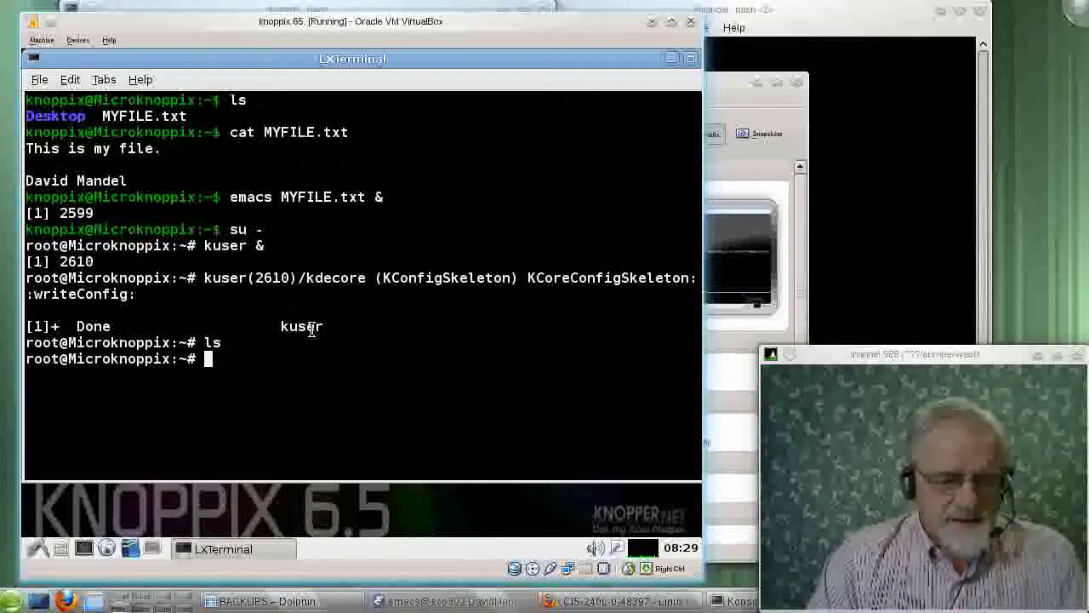
Go to /home and list it, highlighting the new user's directory among the three.
{"action": "type", "text": "cd /home"}
{"action": "key", "text": "Return"}
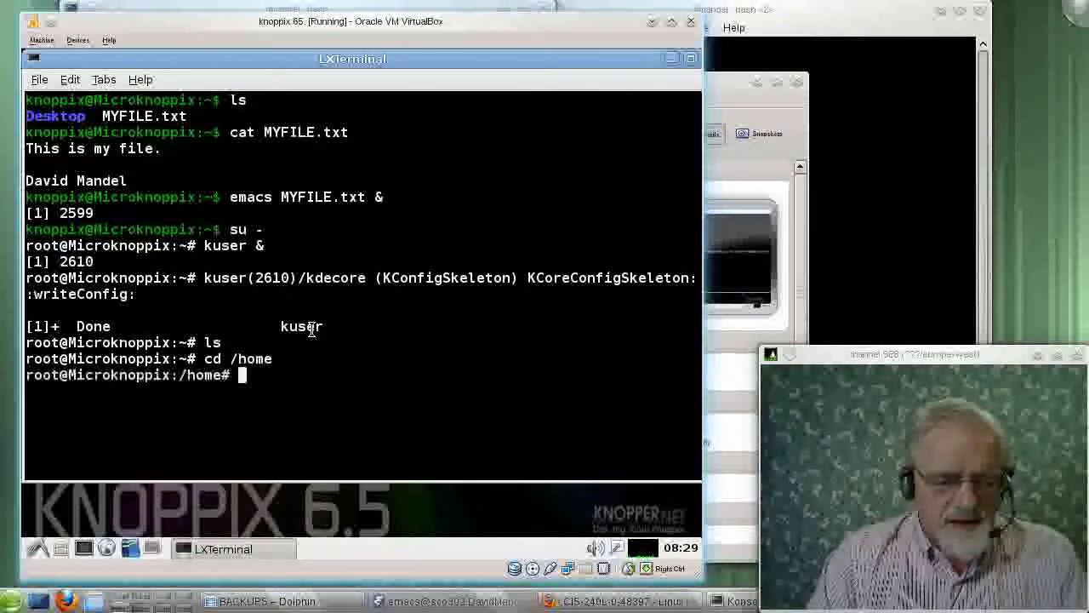
{"action": "type", "text": "ls"}
{"action": "key", "text": "Return"}
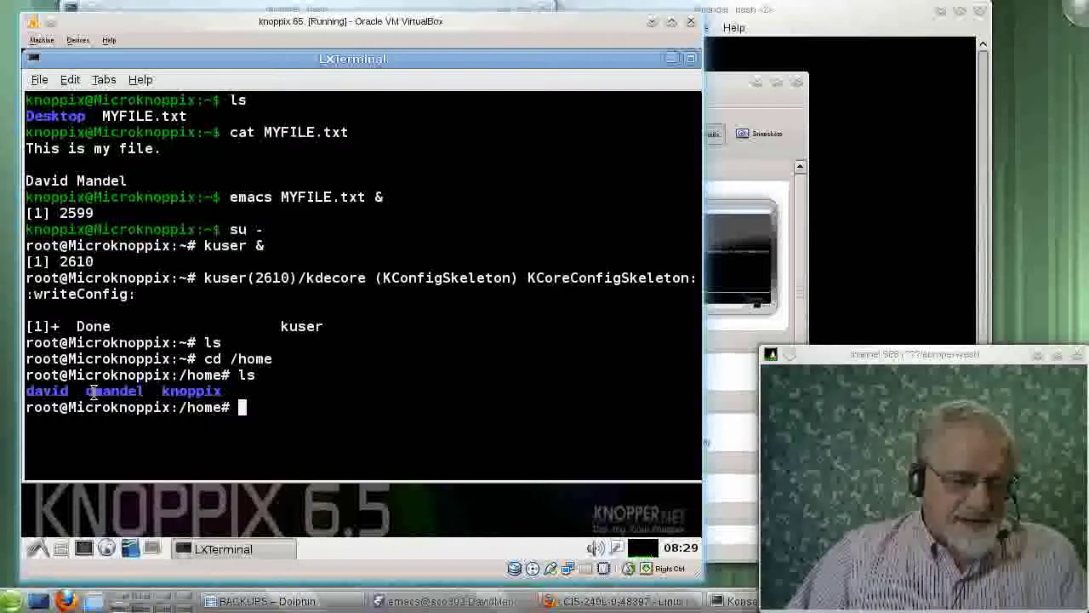
{"action": "left_click_drag", "start_coordinate": [86, 391], "coordinate": [139, 391]}
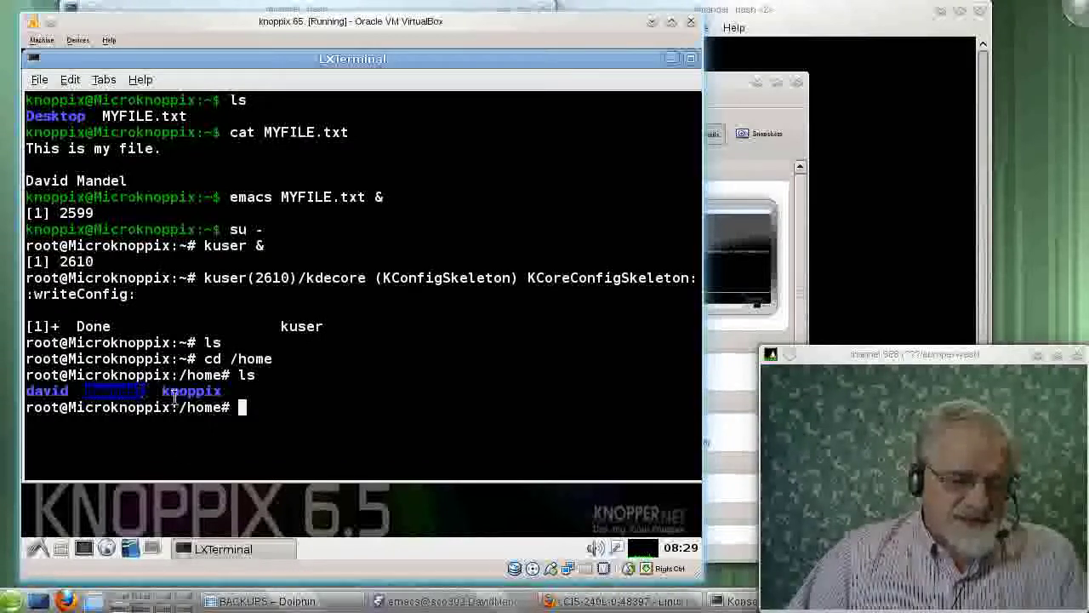
{"action": "left_click", "coordinate": [77, 393]}
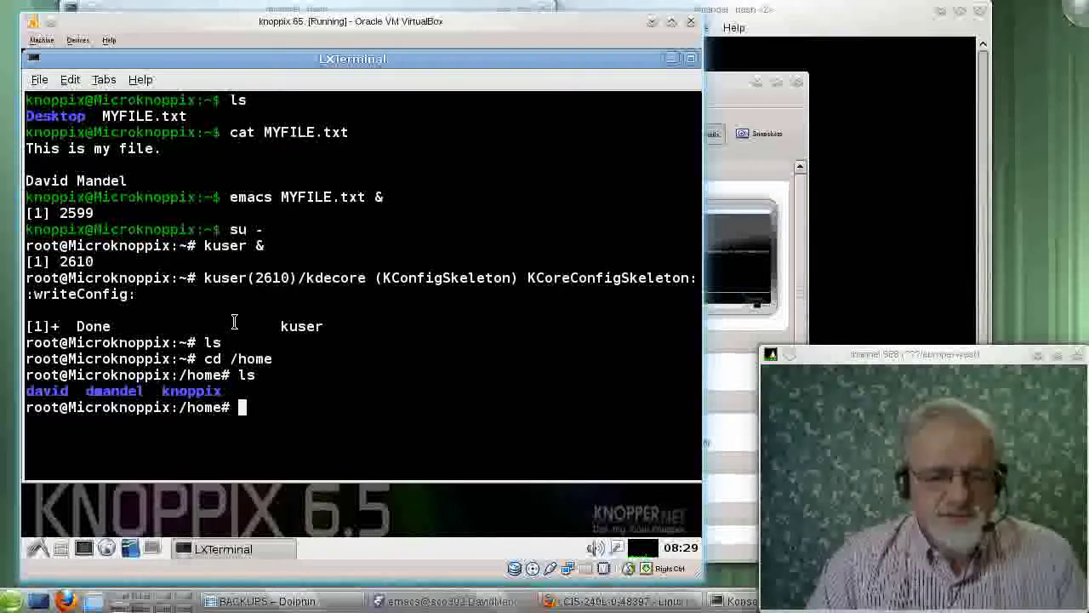
Exit the root shell and type 'su -' with the new username.
{"action": "type", "text": "exit"}
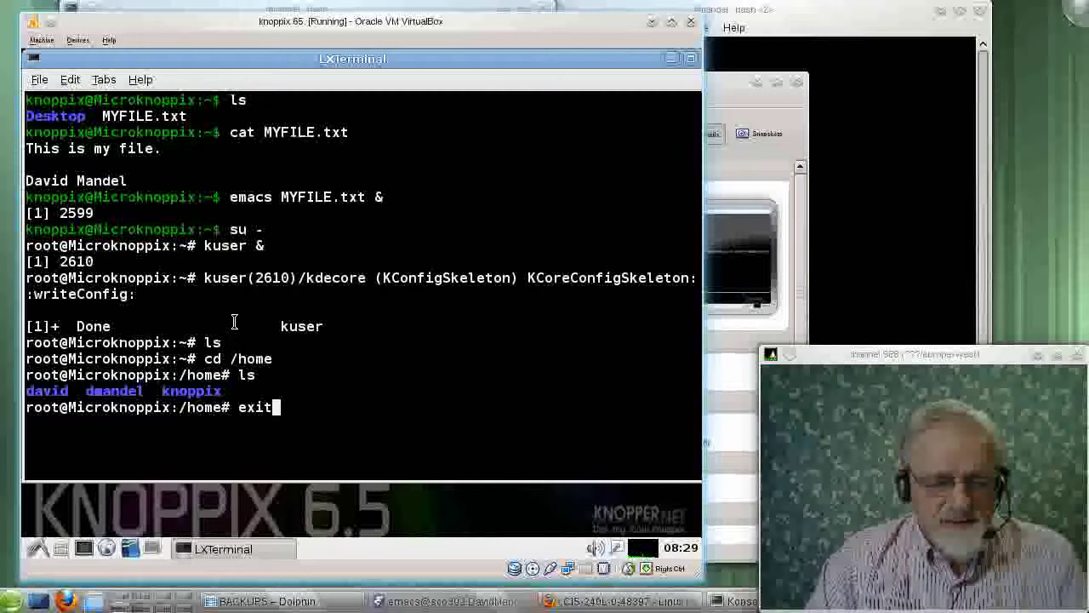
{"action": "key", "text": "Return"}
{"action": "type", "text": "su "}
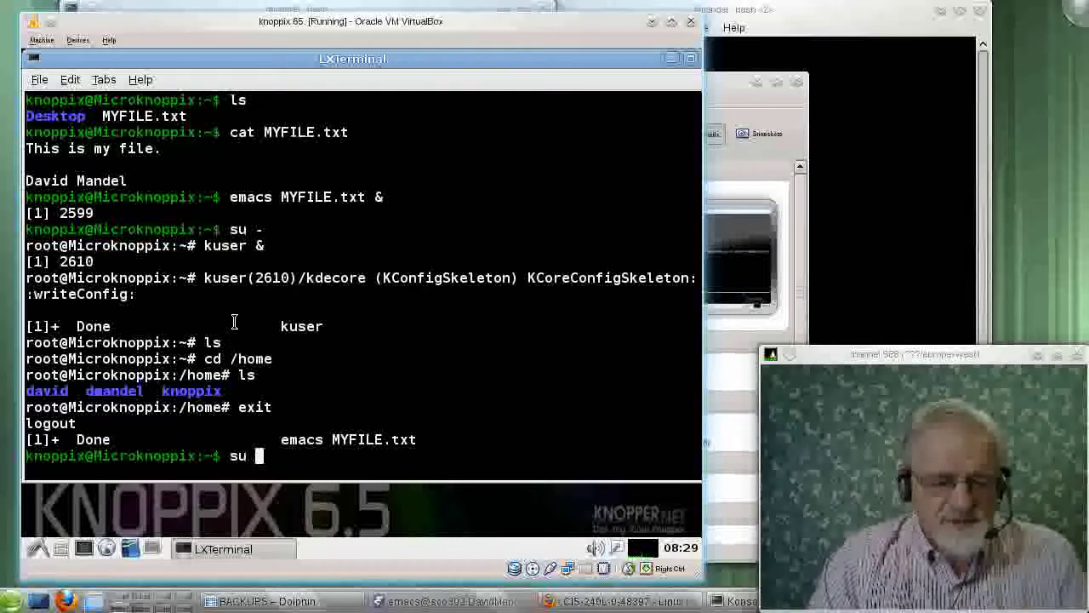
{"action": "type", "text": "- david"}
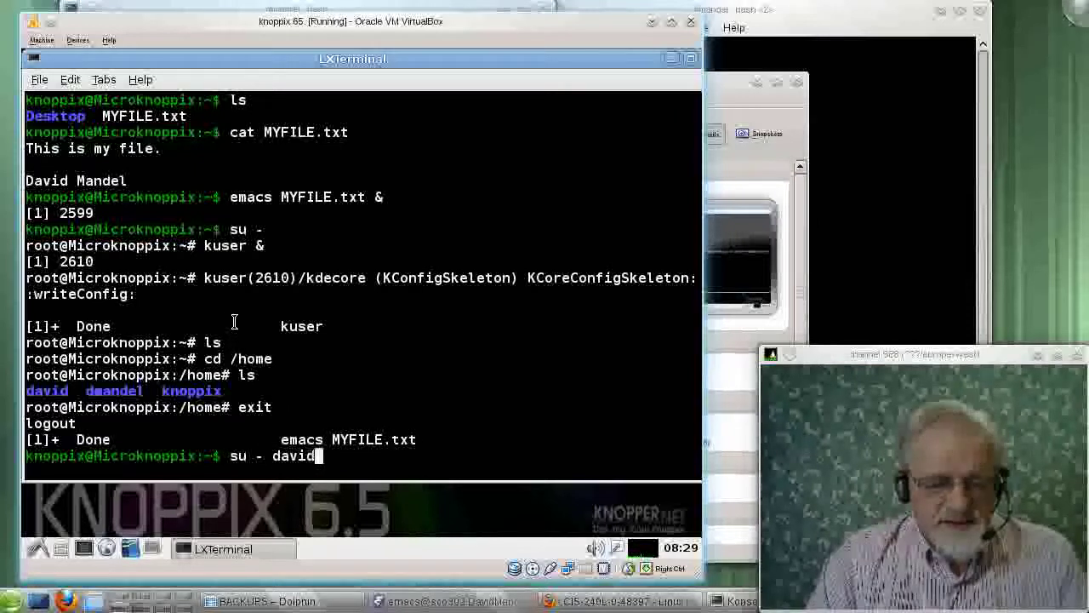
Switch to the new user and run pwd, ls -a, ls -l and ls -al in its home.
{"action": "key", "text": "Return"}
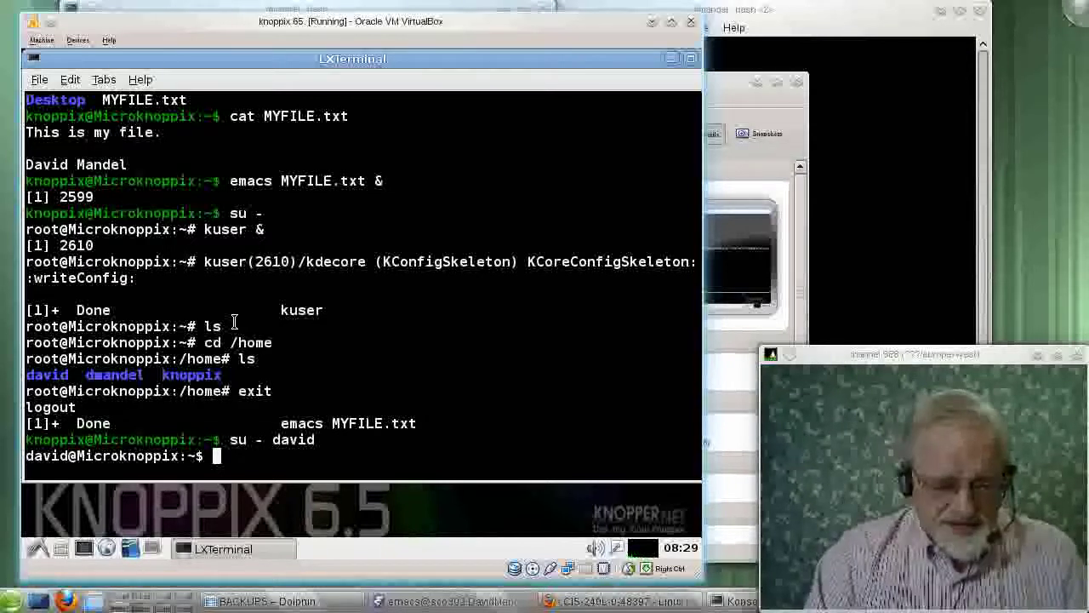
{"action": "type", "text": "pwd"}
{"action": "key", "text": "Return"}
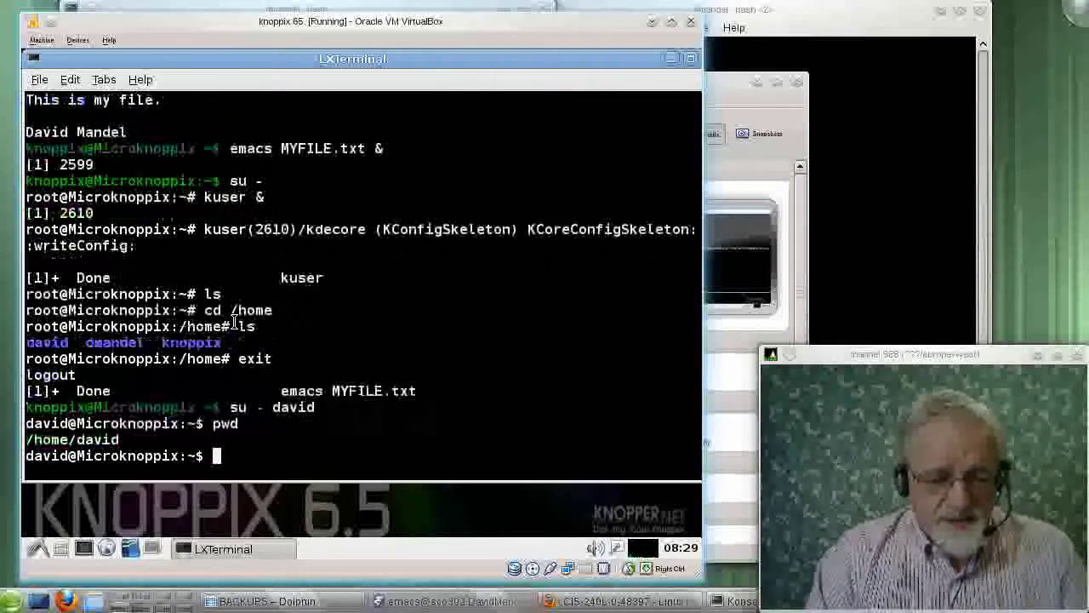
{"action": "type", "text": "ls -a"}
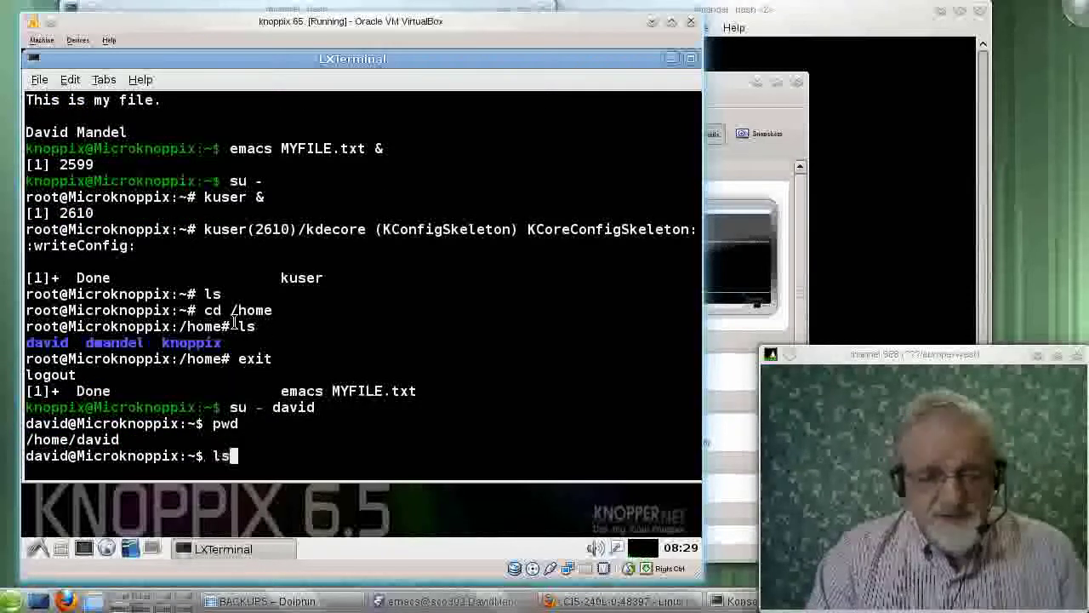
{"action": "key", "text": "Return"}
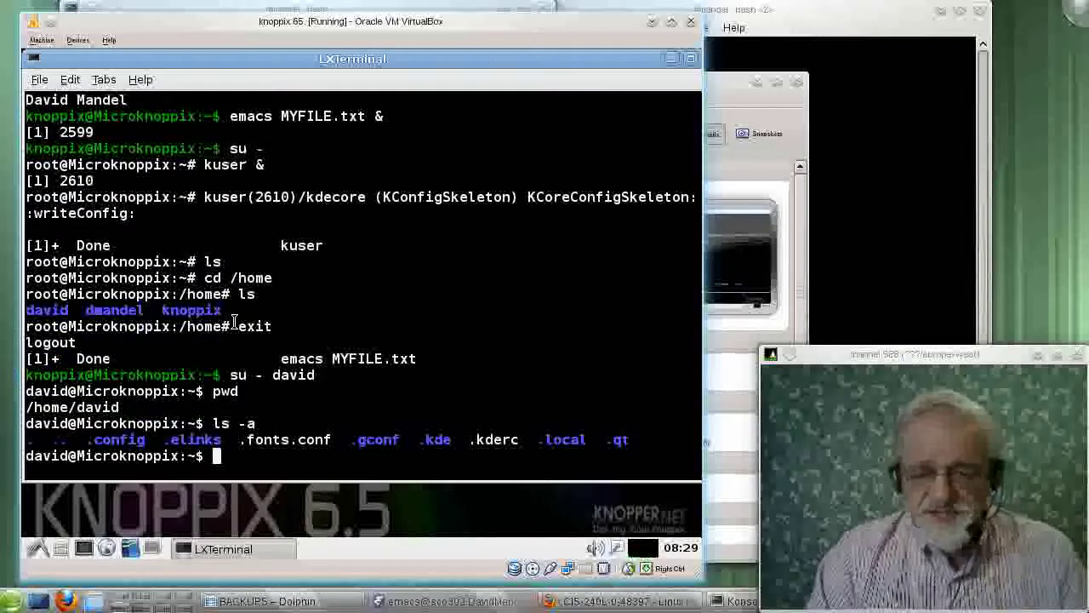
{"action": "type", "text": "ls -l"}
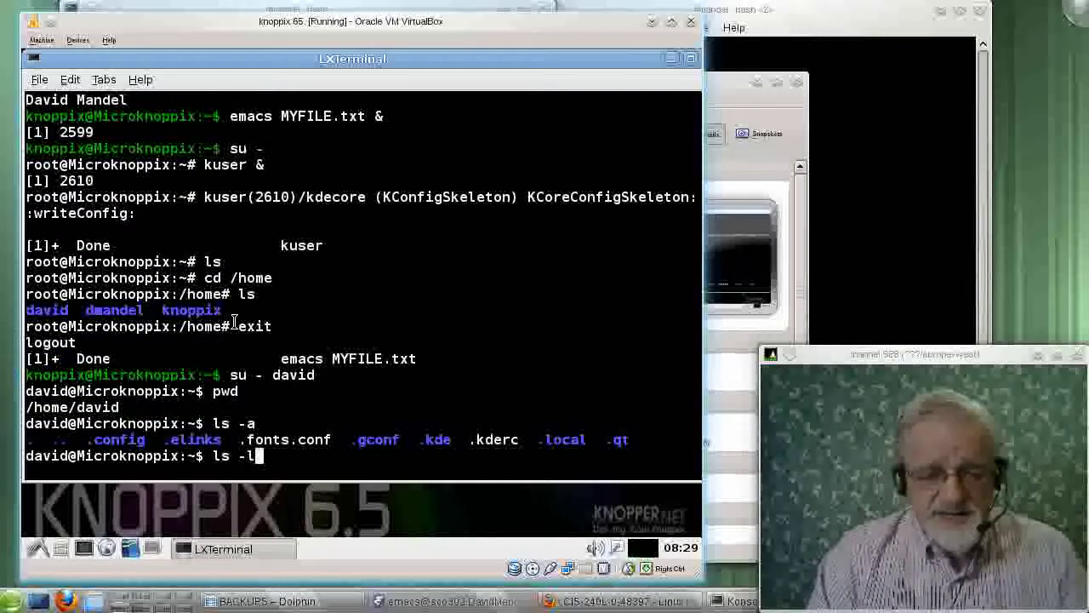
{"action": "key", "text": "Return"}
{"action": "type", "text": "ls -al"}
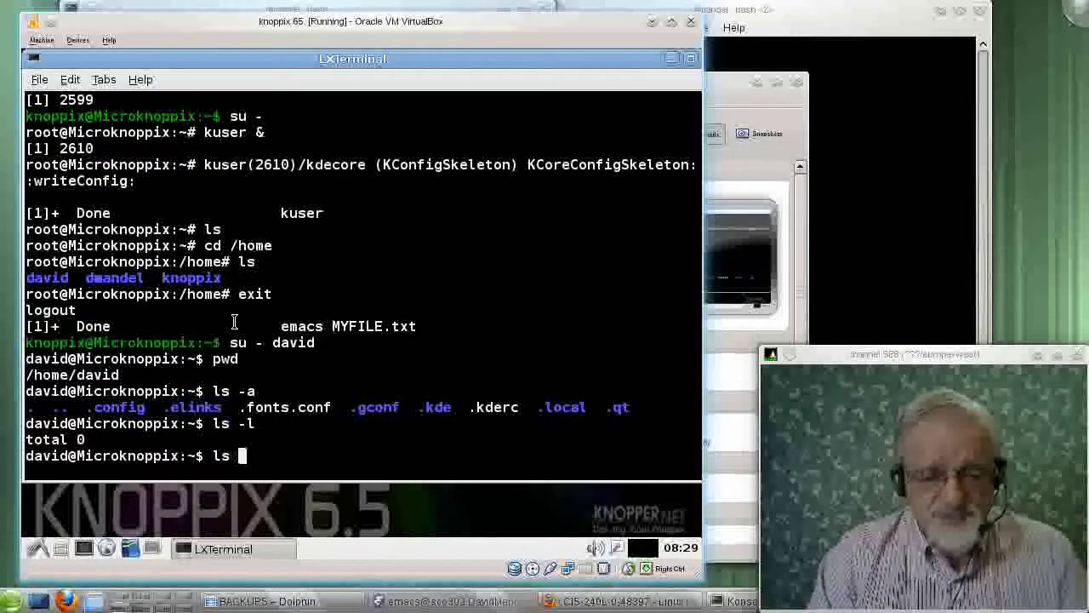
{"action": "key", "text": "Return"}
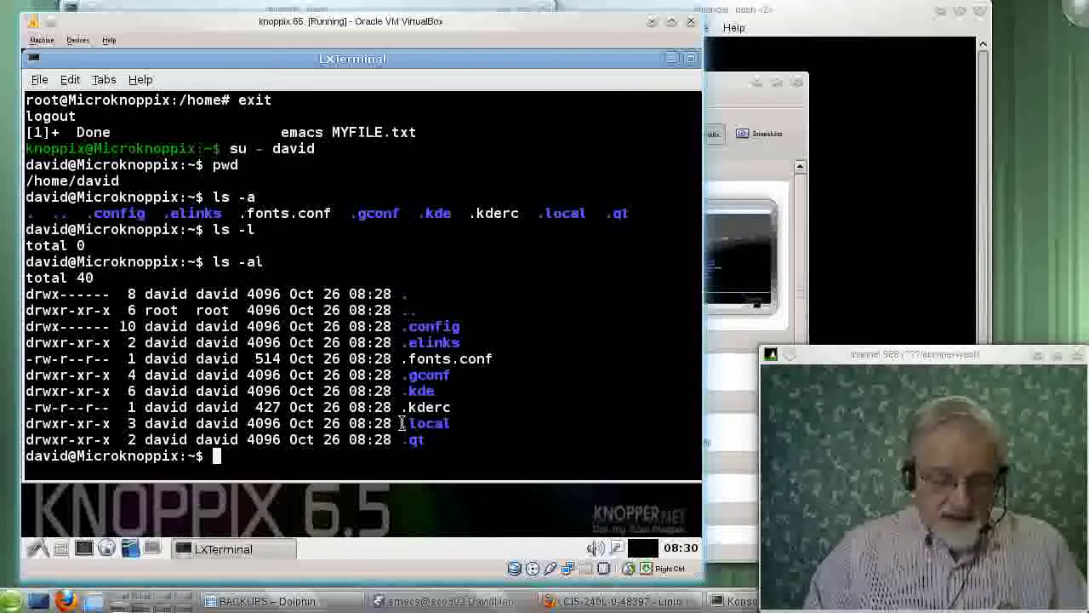
Release the Knoppix guest with the host key to return to the host desktop.
{"action": "key", "text": "ctrl+shift+n"}
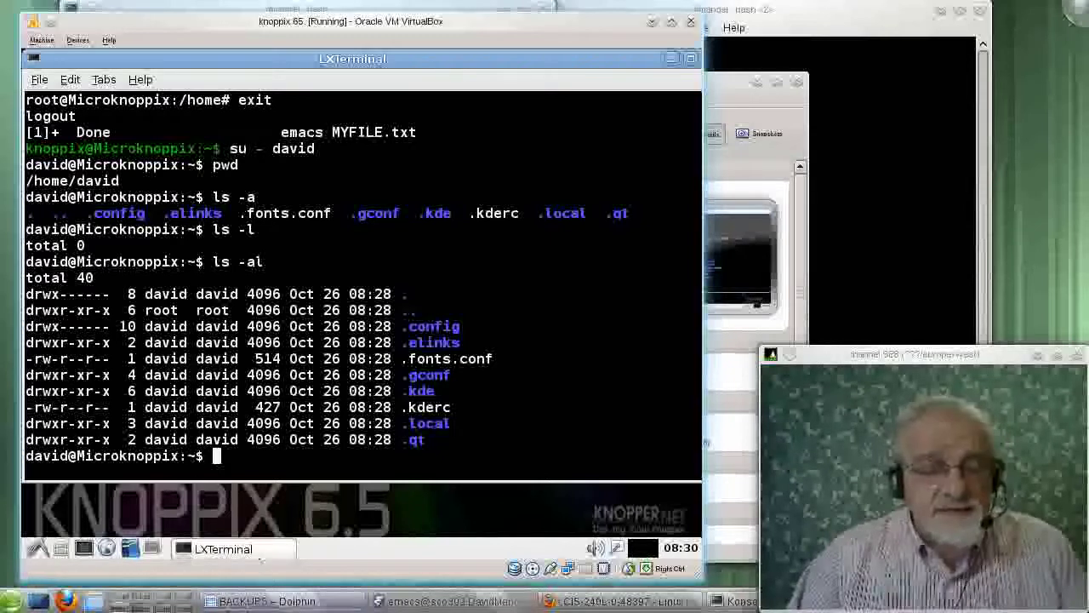
{"action": "left_click", "coordinate": [179, 609]}
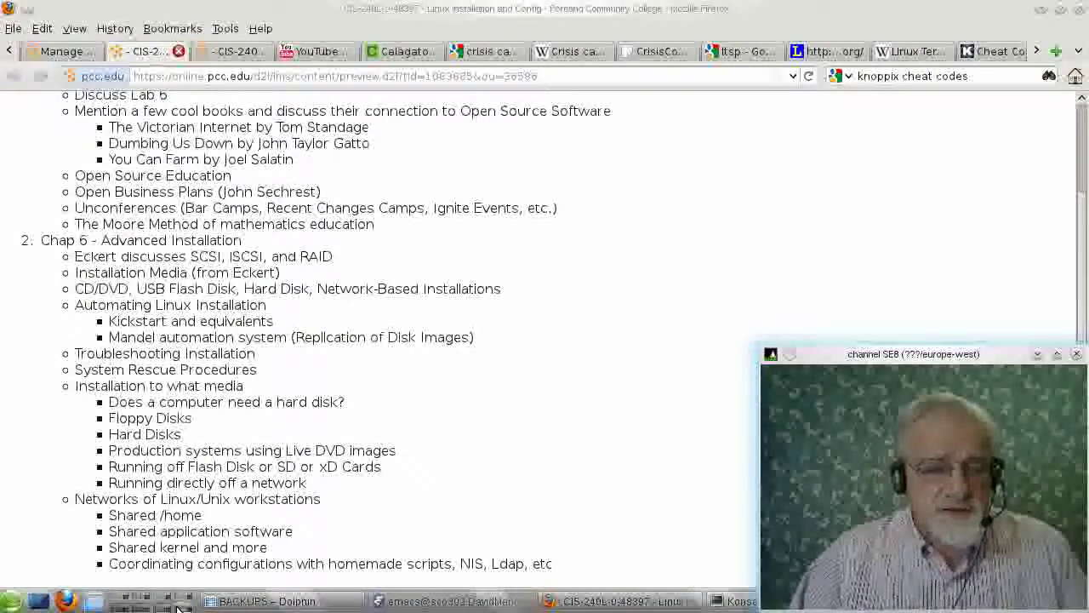
{"action": "mouse_move", "coordinate": [211, 608]}
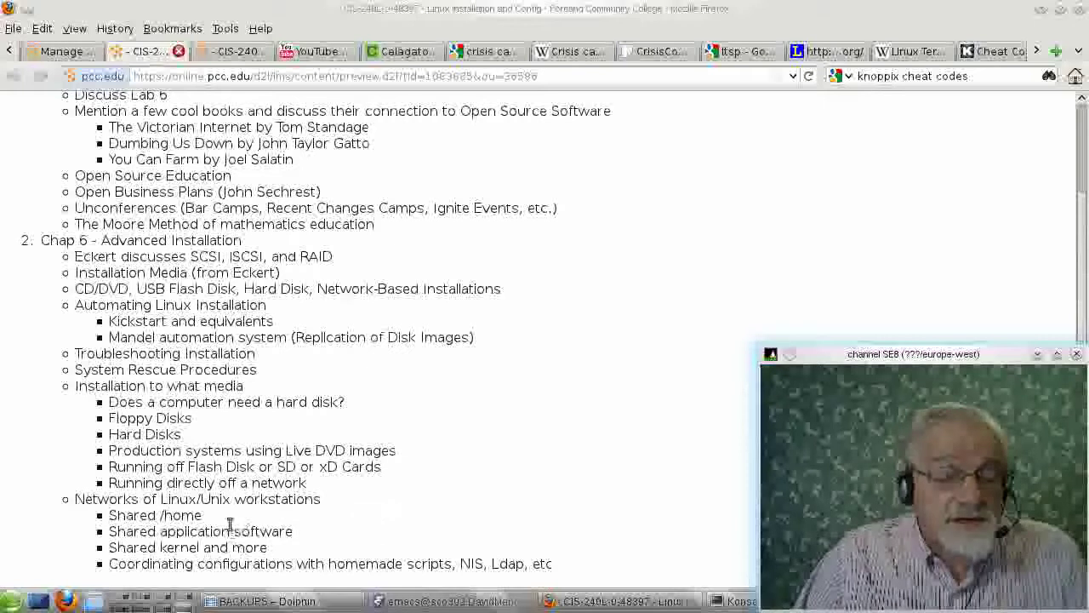
{"action": "left_click_drag", "start_coordinate": [116, 499], "coordinate": [314, 498]}
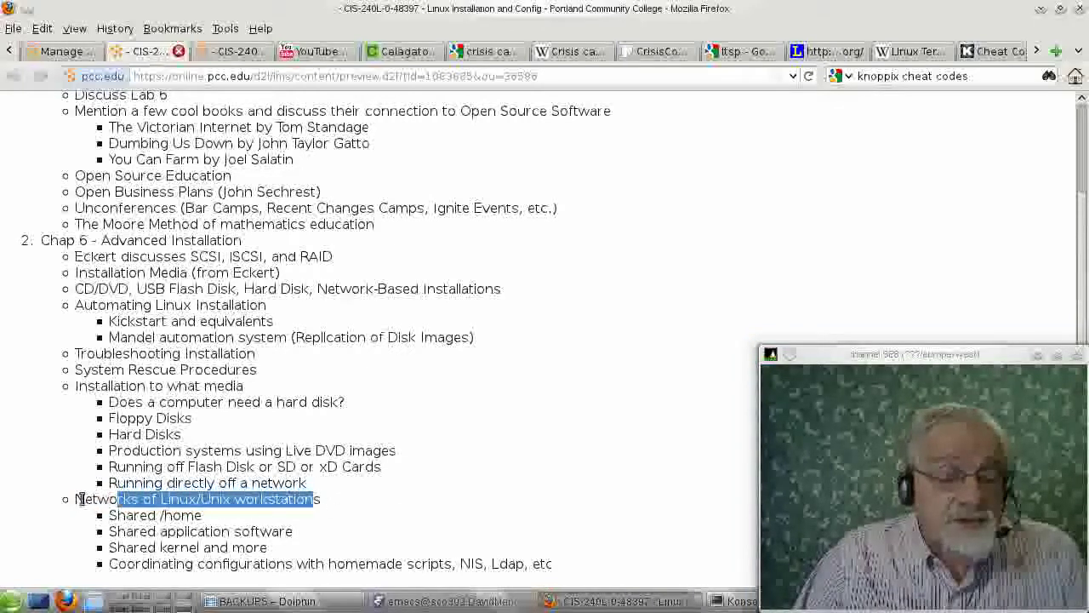
{"action": "left_click_drag", "start_coordinate": [74, 498], "coordinate": [322, 496]}
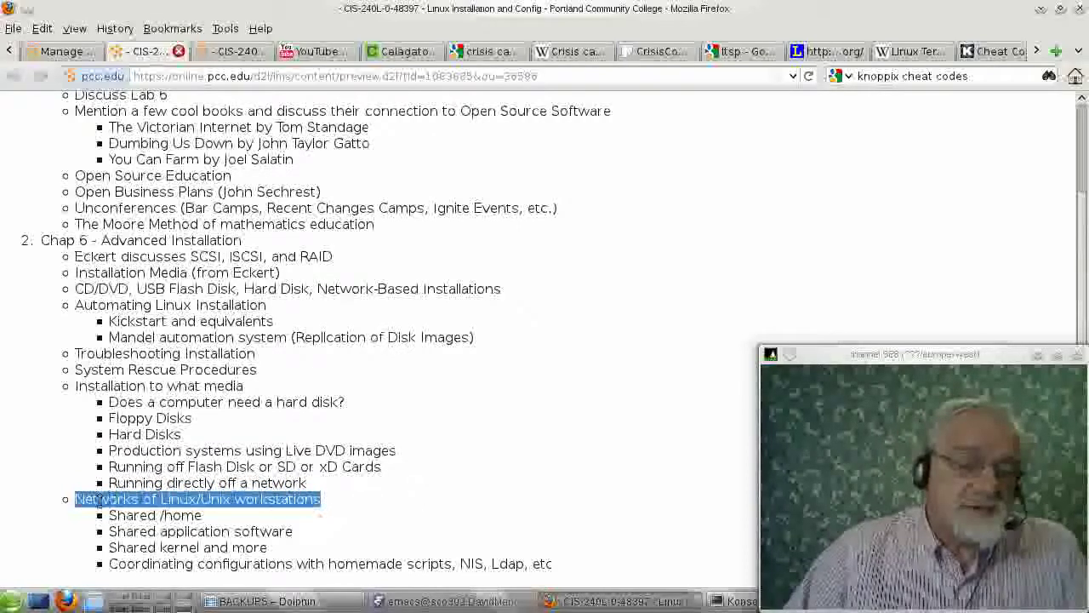
{"action": "left_click_drag", "start_coordinate": [110, 515], "coordinate": [204, 515]}
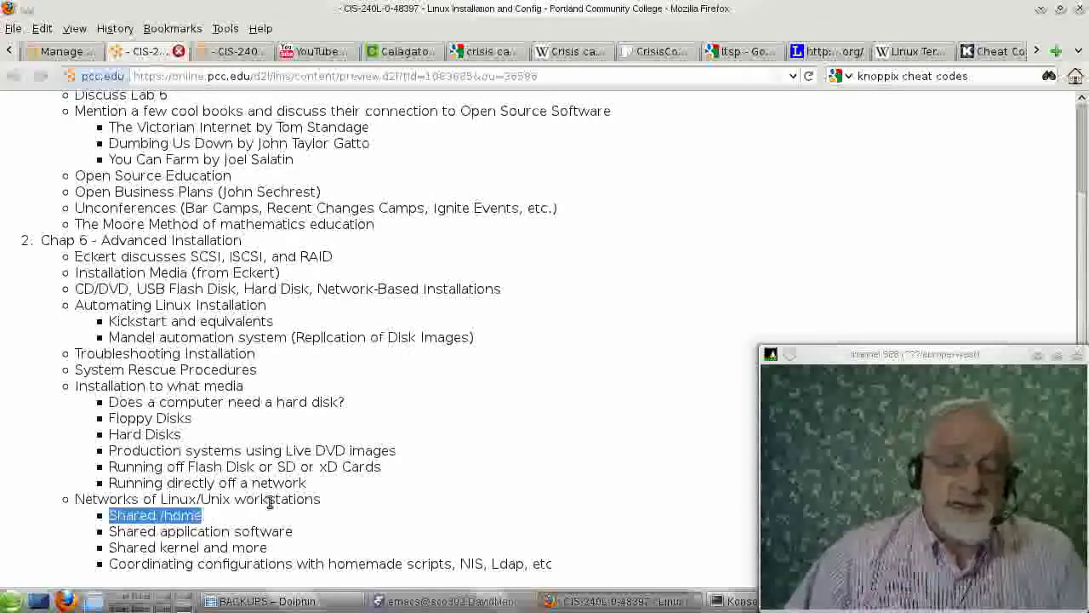
{"action": "left_click", "coordinate": [207, 523]}
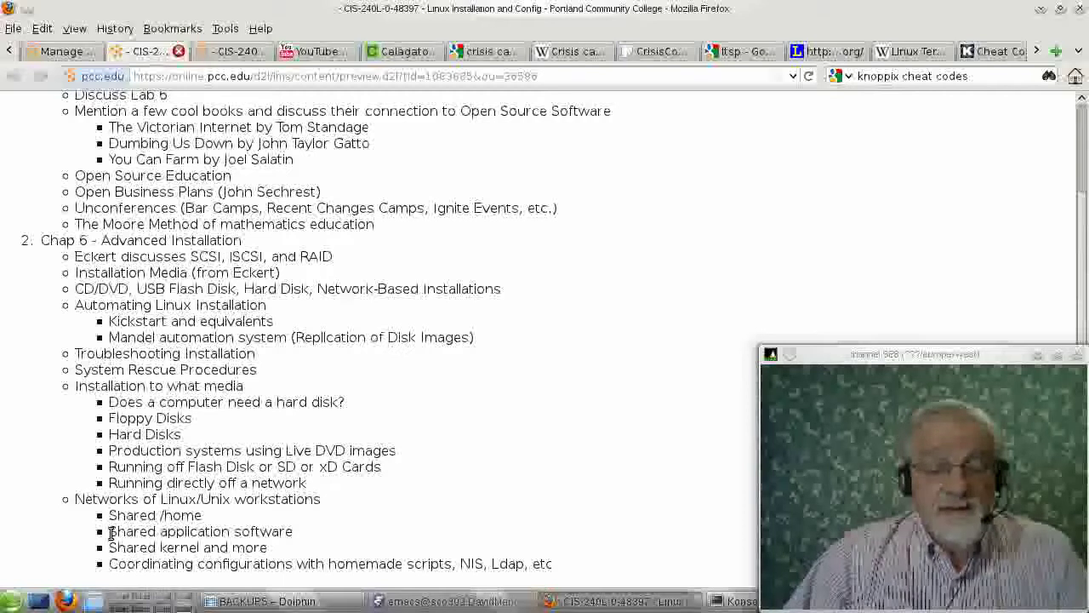
{"action": "left_click_drag", "start_coordinate": [109, 531], "coordinate": [291, 529]}
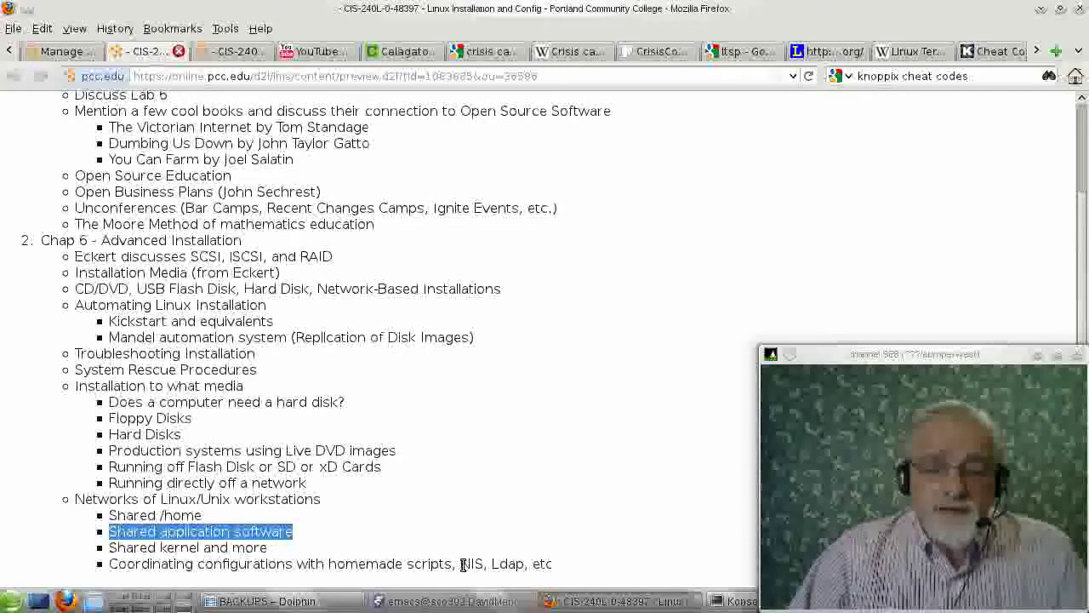
Highlight 'NIS' in the outline's last line, then deselect it.
{"action": "left_click_drag", "start_coordinate": [462, 565], "coordinate": [485, 563]}
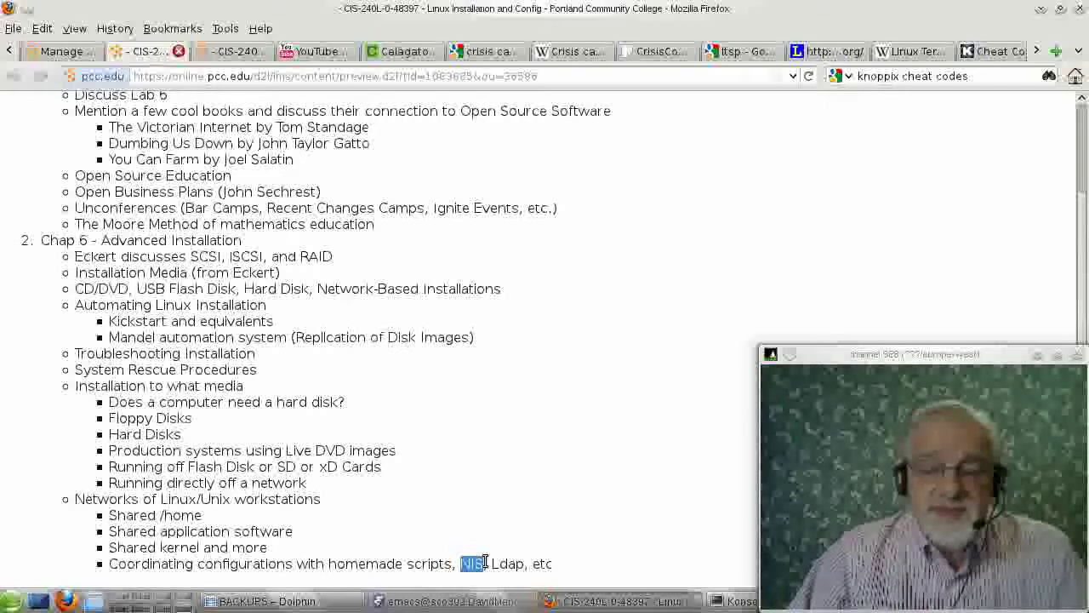
{"action": "left_click", "coordinate": [485, 563]}
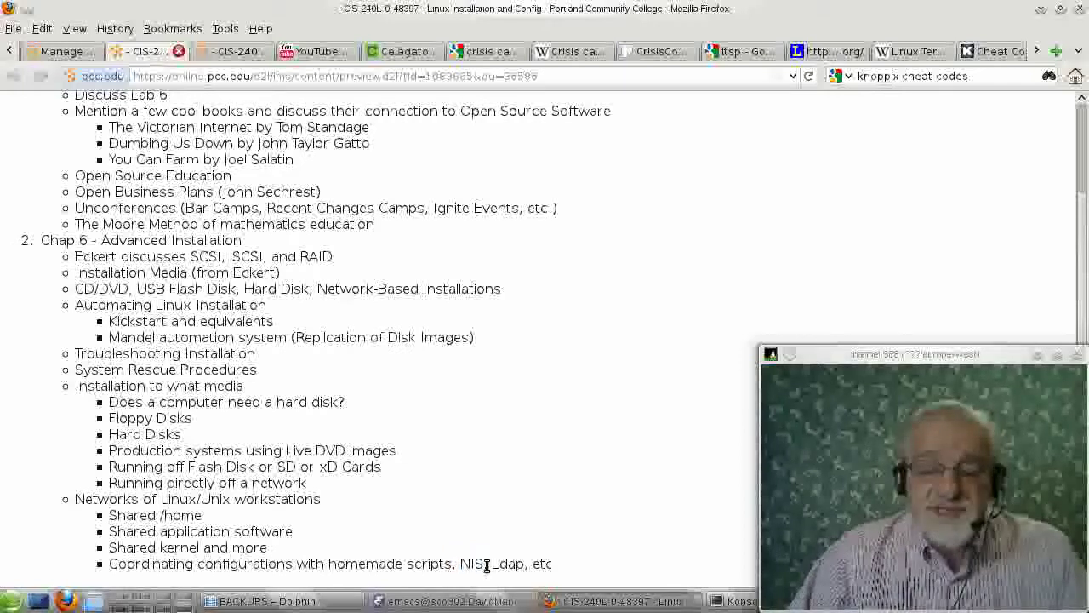